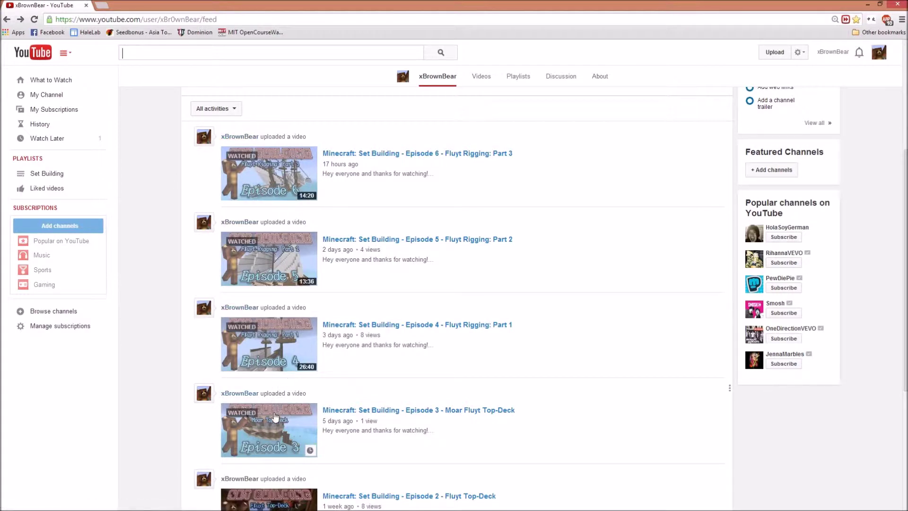
- Review the example thumbnails on YouTube and in GIMP, and the Textcraft and Nova Skin pages in Chrome
{"action": "scroll", "coordinate": [274, 418], "scroll_direction": "down", "scroll_amount": 1}
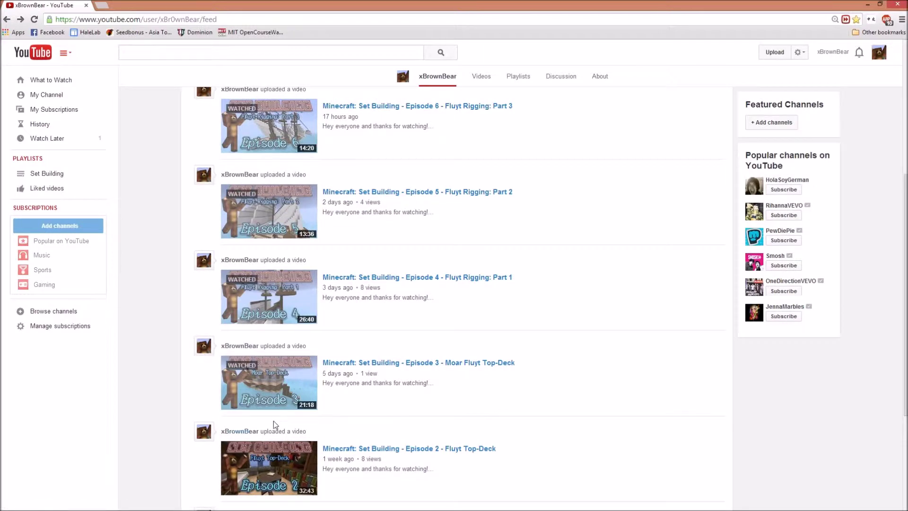
{"action": "key", "text": "alt+Tab"}
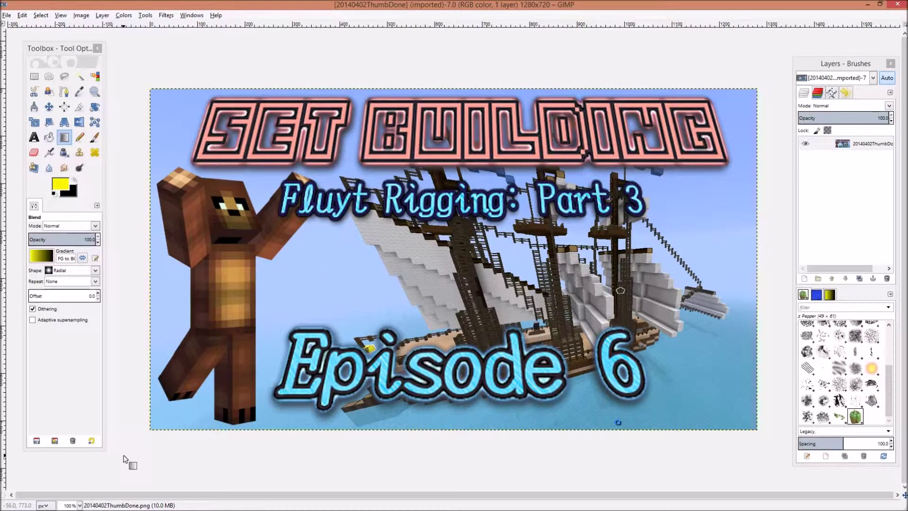
{"action": "mouse_move", "coordinate": [64, 504]}
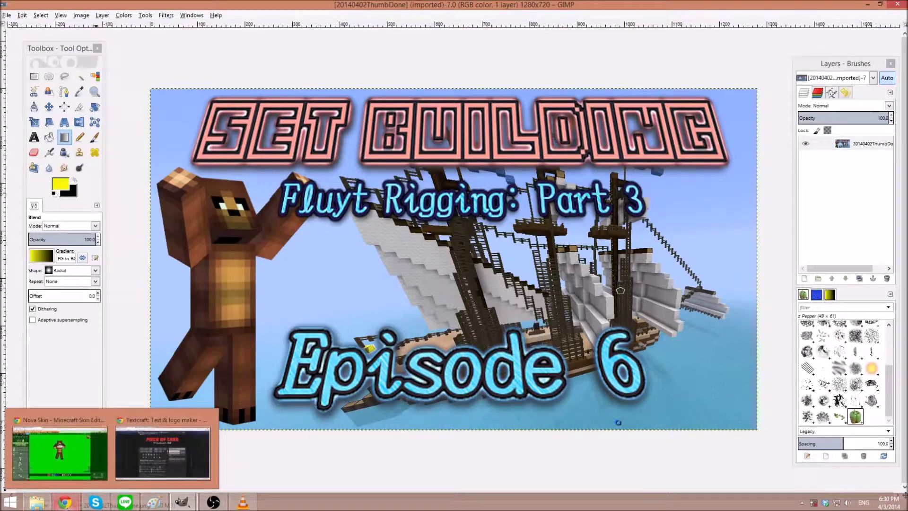
{"action": "left_click", "coordinate": [149, 464]}
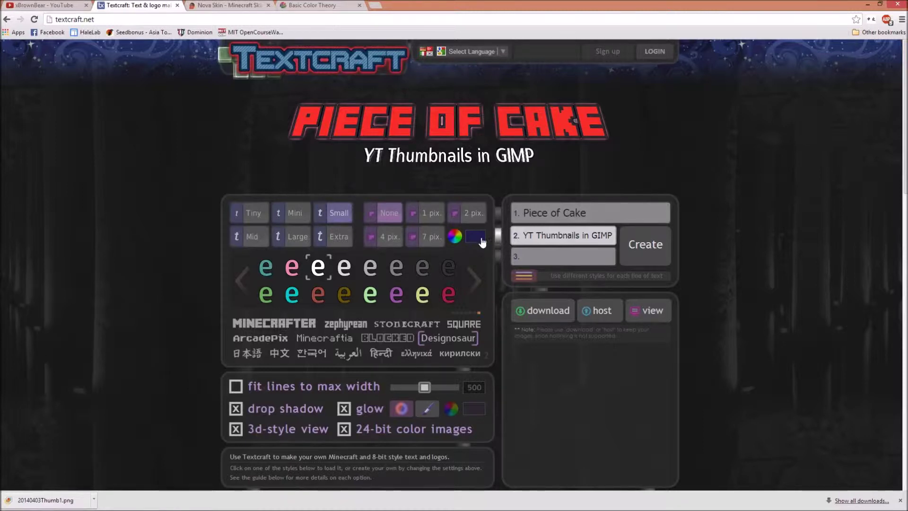
{"action": "left_click", "coordinate": [200, 5]}
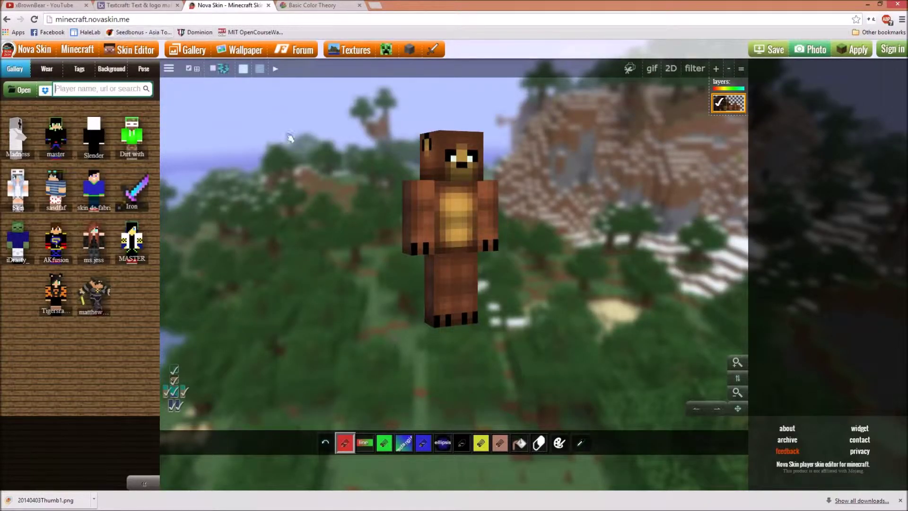
{"action": "left_click_drag", "start_coordinate": [314, 176], "coordinate": [361, 227]}
- Switch to GIMP and create a new 1280 × 720 px image, with its window maximized
{"action": "mouse_move", "coordinate": [213, 505]}
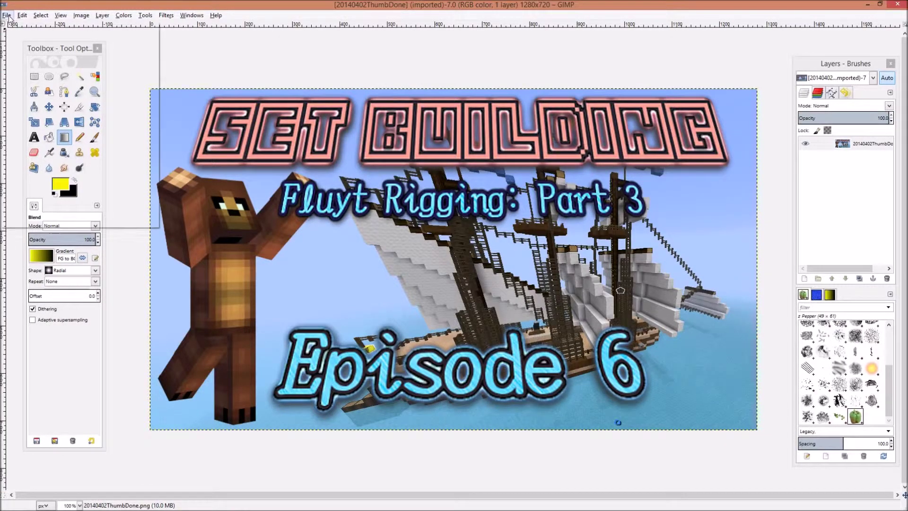
{"action": "left_click", "coordinate": [9, 16]}
{"action": "left_click", "coordinate": [35, 25]}
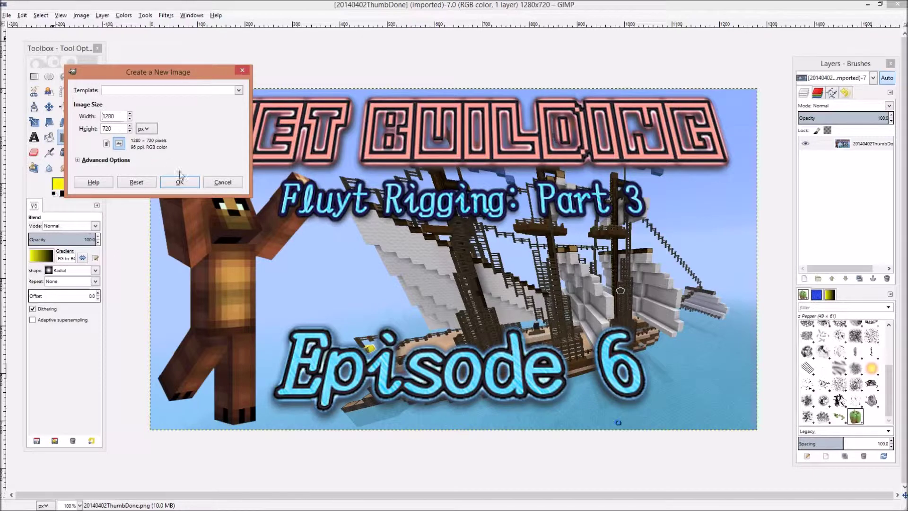
{"action": "left_click", "coordinate": [190, 182]}
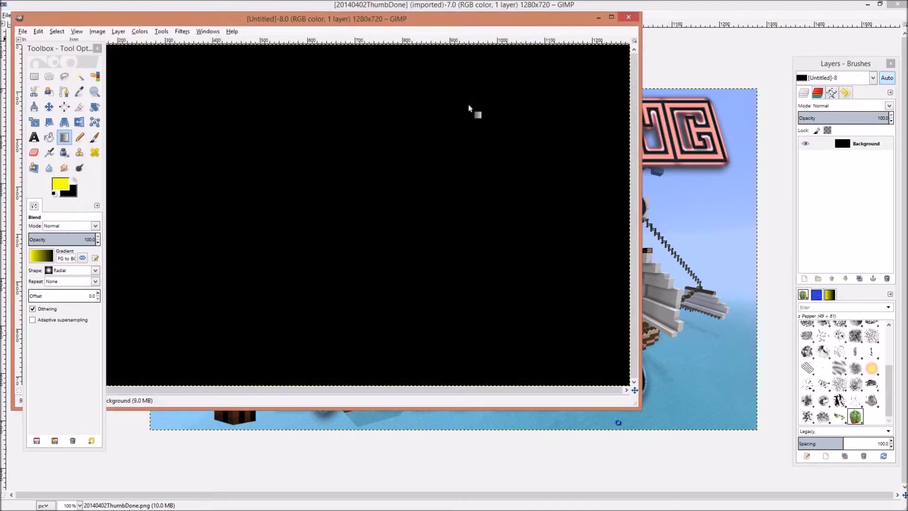
{"action": "left_click", "coordinate": [611, 18]}
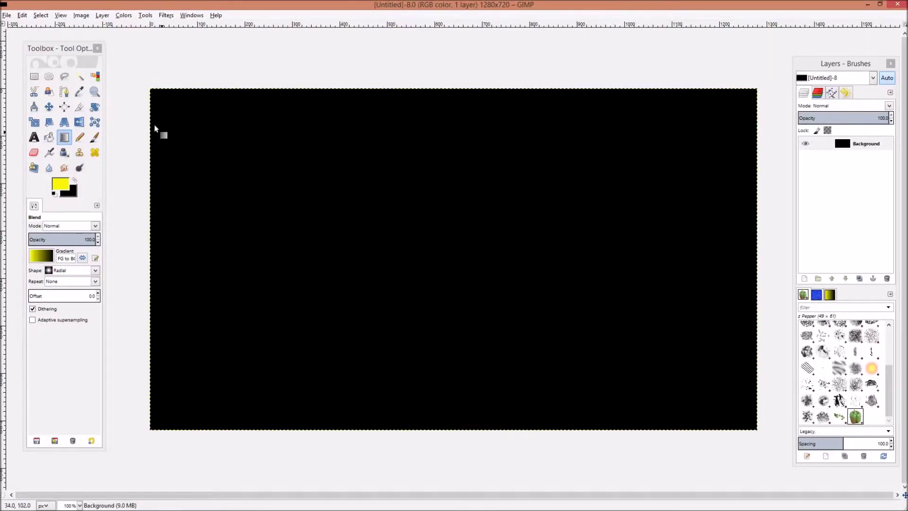
- Open 20140403ThumbBG.png from the Episodes folder as a new layer above the black background
{"action": "left_click", "coordinate": [9, 17]}
{"action": "left_click", "coordinate": [34, 47]}
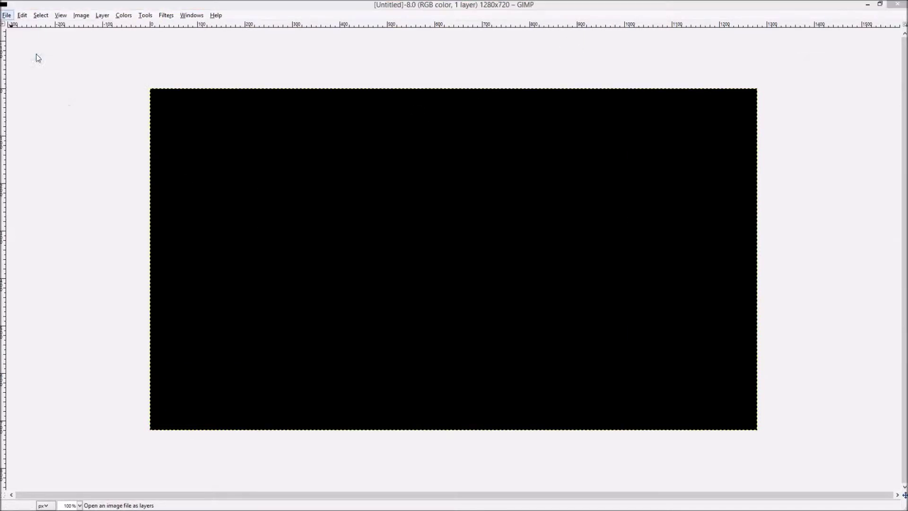
{"action": "left_click", "coordinate": [219, 403]}
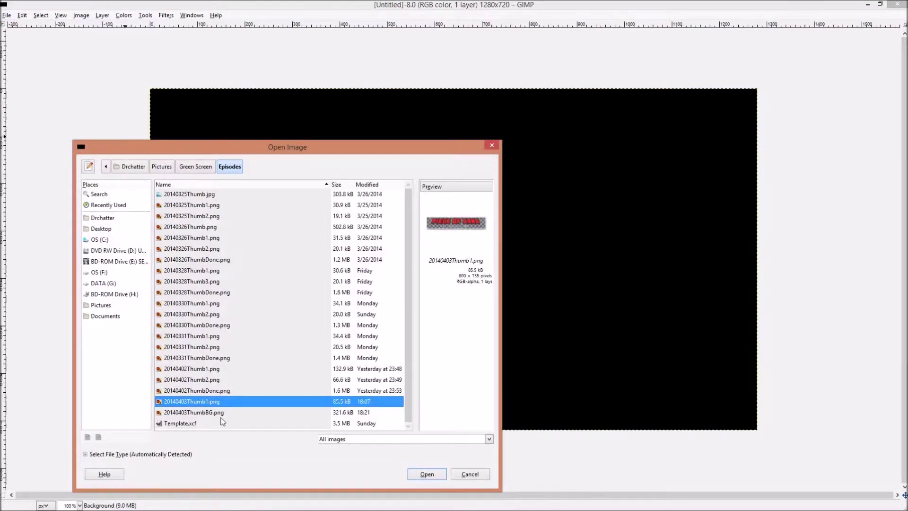
{"action": "left_click", "coordinate": [230, 413]}
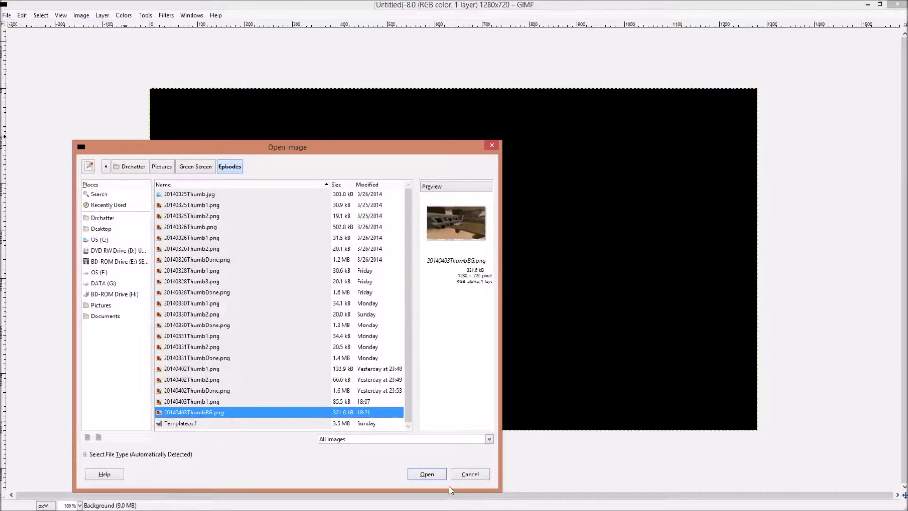
{"action": "left_click", "coordinate": [437, 478]}
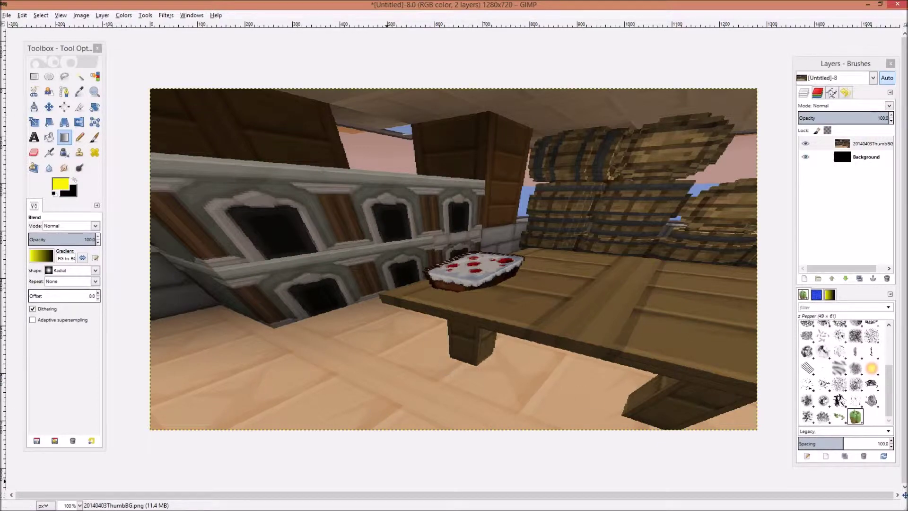
- Undo adding the 20140403ThumbBG.png layer
{"action": "left_click", "coordinate": [182, 502]}
{"action": "mouse_move", "coordinate": [161, 472]}
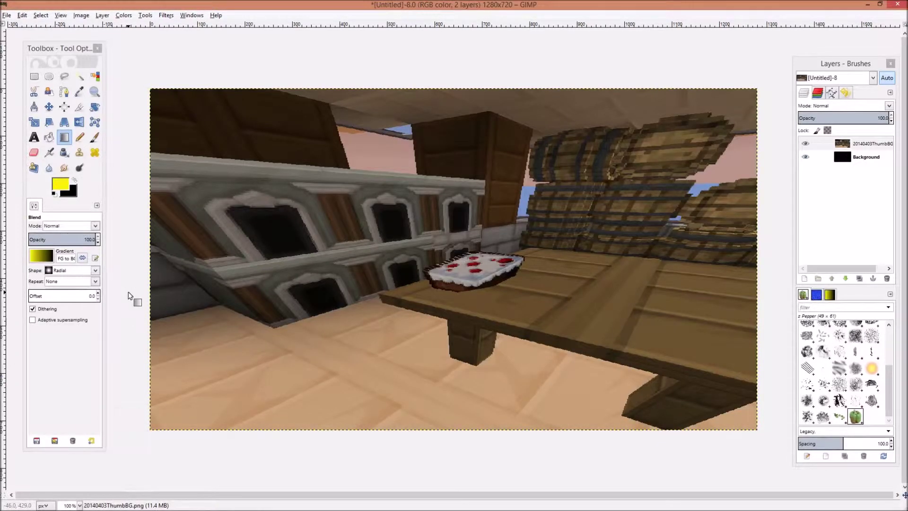
{"action": "key", "text": "ctrl+z"}
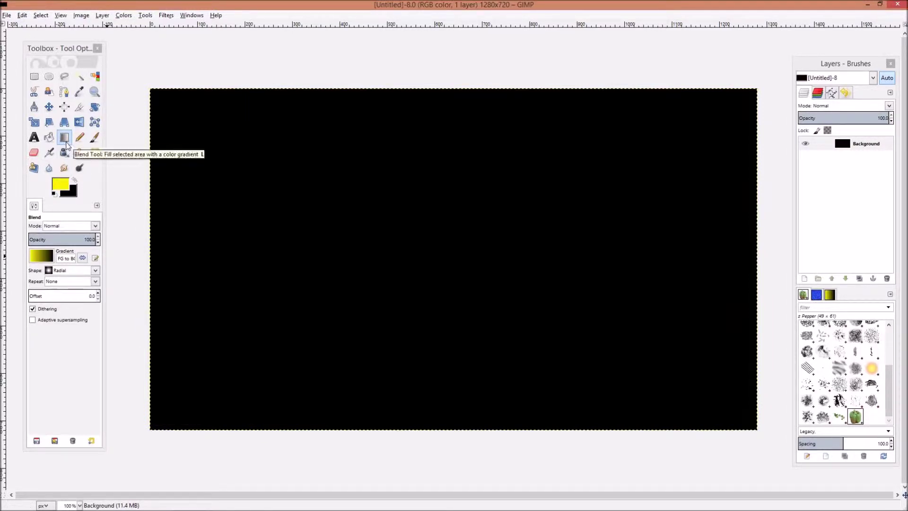
- Select the Blend tool and look through its blend modes and available gradients
{"action": "left_click", "coordinate": [67, 146]}
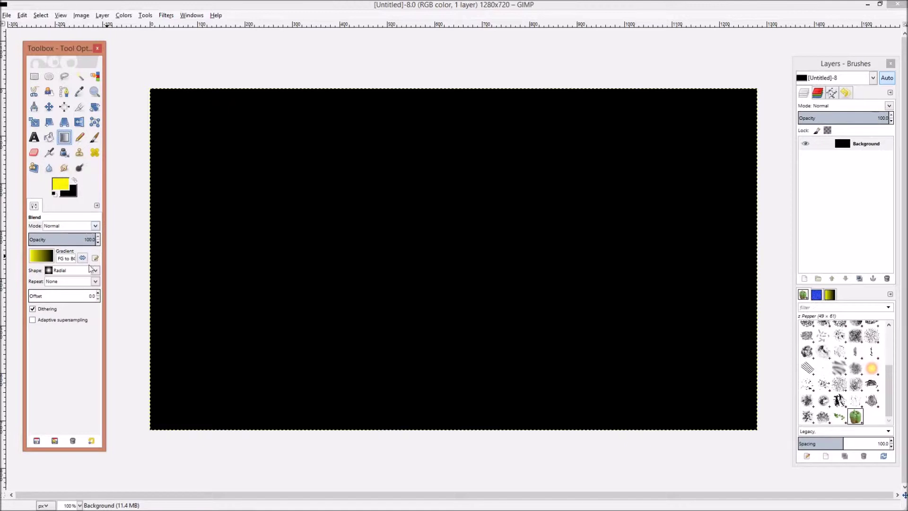
{"action": "left_click", "coordinate": [95, 225]}
{"action": "left_click", "coordinate": [57, 235]}
{"action": "left_click", "coordinate": [40, 259]}
{"action": "scroll", "coordinate": [85, 323], "scroll_direction": "down", "scroll_amount": 2}
{"action": "scroll", "coordinate": [85, 323], "scroll_direction": "up", "scroll_amount": 2}
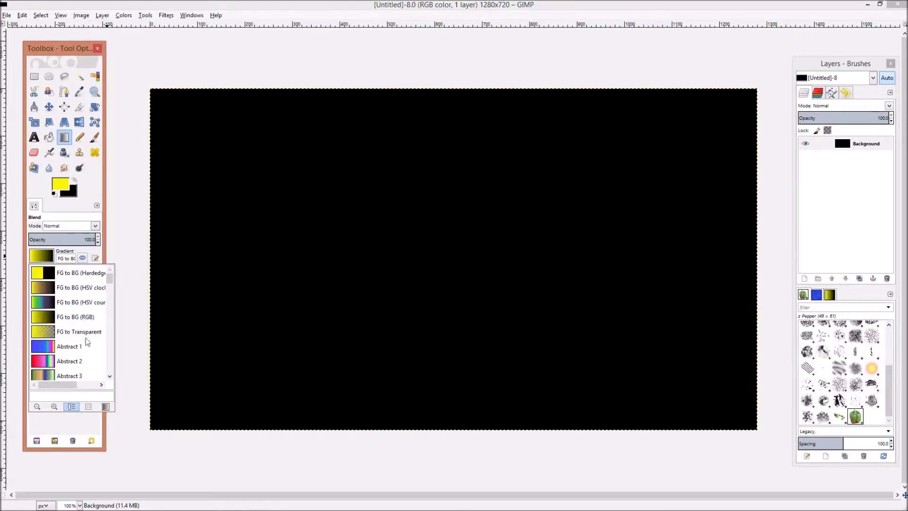
{"action": "left_click", "coordinate": [62, 421]}
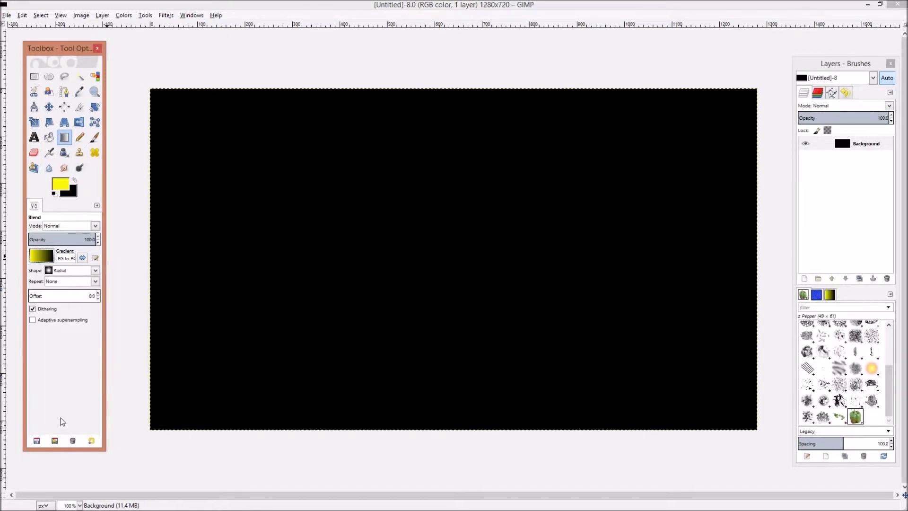
- Try a Linear yellow-to-black gradient running horizontally across the canvas and undo it
{"action": "left_click", "coordinate": [95, 271]}
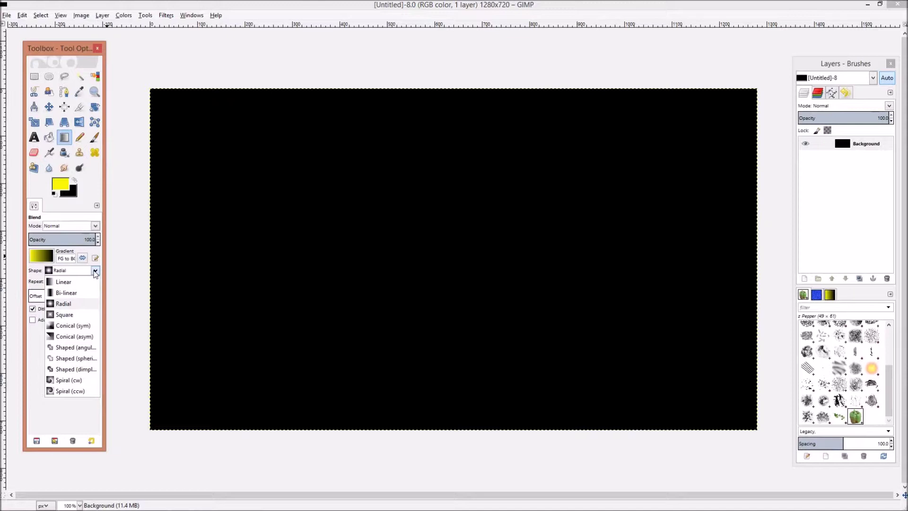
{"action": "left_click", "coordinate": [64, 281]}
{"action": "left_click_drag", "start_coordinate": [215, 231], "coordinate": [603, 231]}
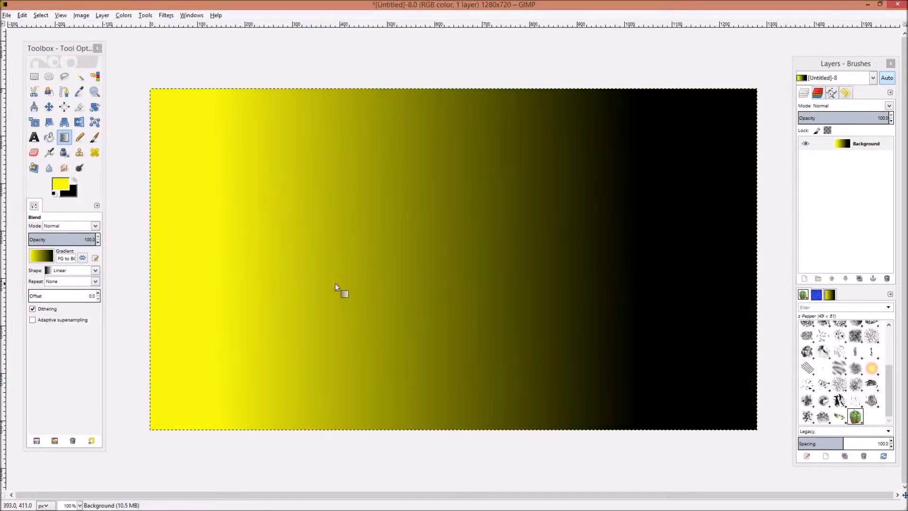
{"action": "key", "text": "ctrl+z"}
- Set the gradient shape to Radial and fill the background from yellow in the upper-left corner to black in the lower-right corner
{"action": "left_click", "coordinate": [95, 270]}
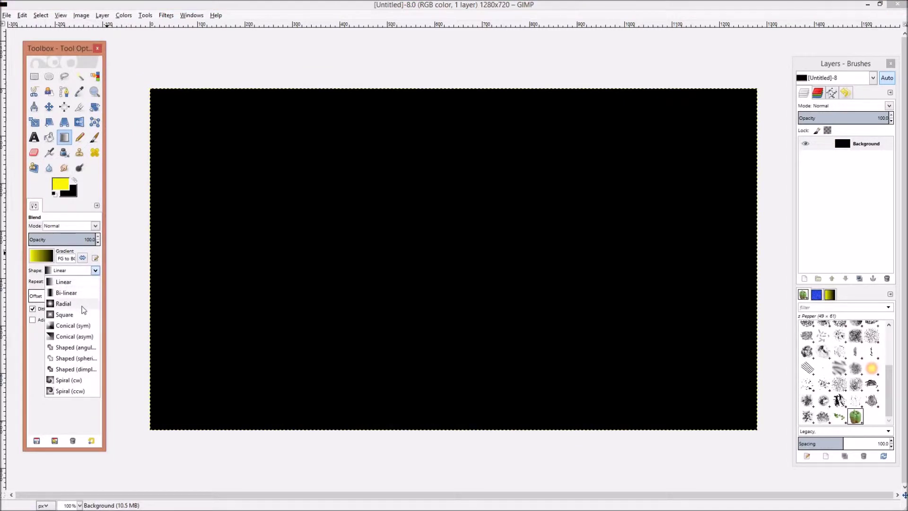
{"action": "left_click", "coordinate": [71, 304]}
{"action": "left_click_drag", "start_coordinate": [190, 258], "coordinate": [719, 261]}
{"action": "key", "text": "ctrl+z"}
{"action": "left_click_drag", "start_coordinate": [161, 100], "coordinate": [759, 428]}
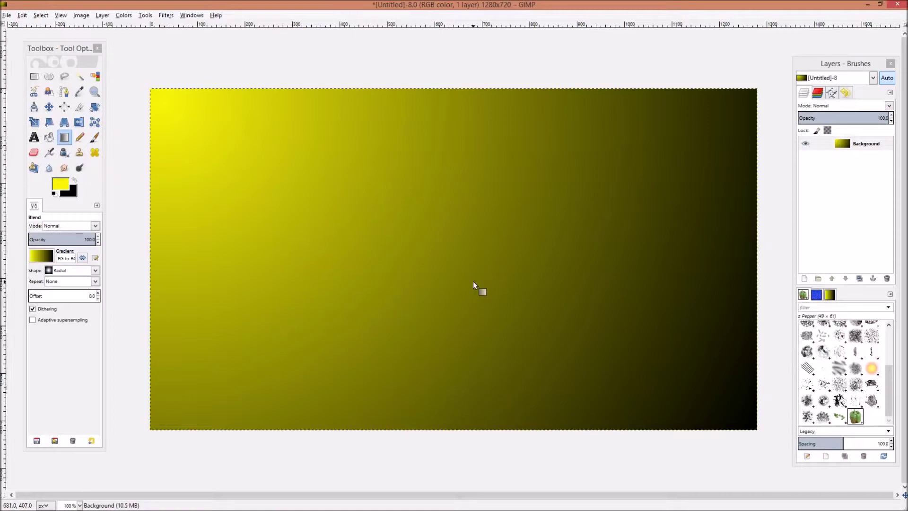
- Switch to Textcraft in Chrome and set the "Piece of Cake" line to Large size with a 4 pix. border
{"action": "left_click", "coordinate": [60, 500]}
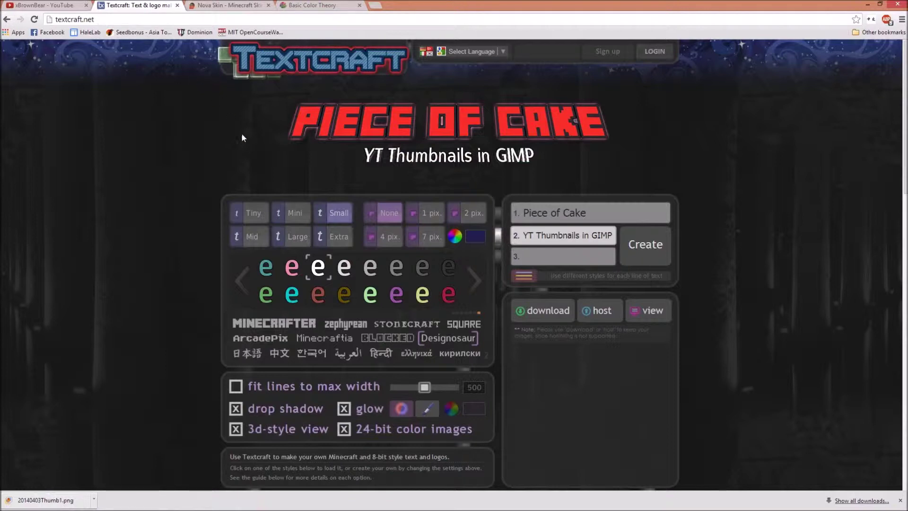
{"action": "left_click", "coordinate": [607, 220]}
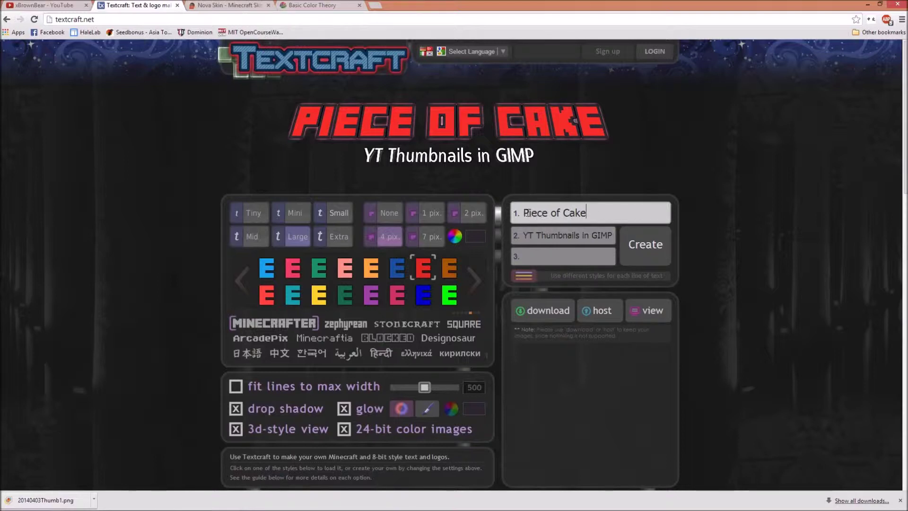
{"action": "left_click", "coordinate": [297, 239]}
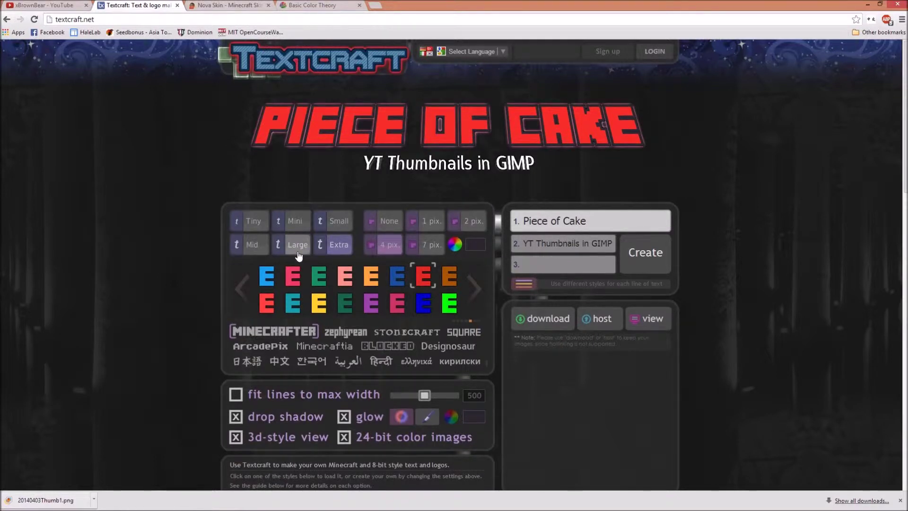
{"action": "left_click", "coordinate": [467, 213]}
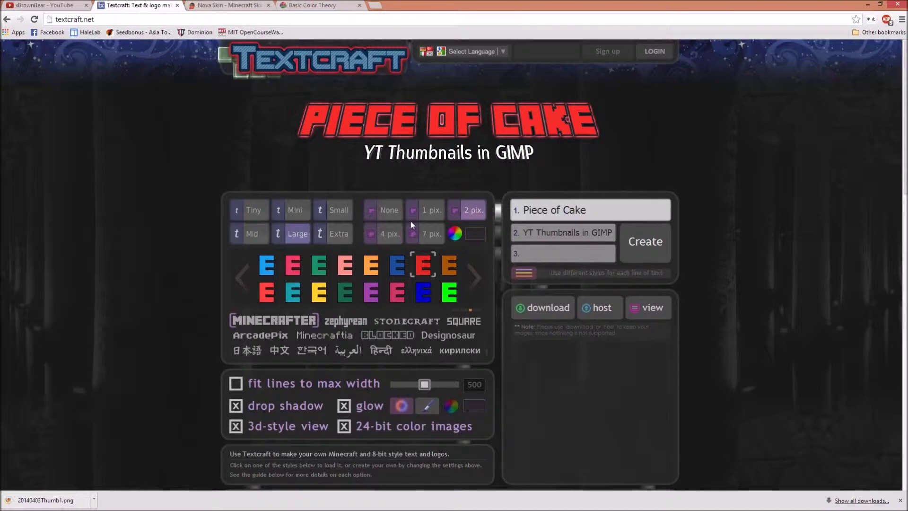
{"action": "left_click", "coordinate": [396, 239]}
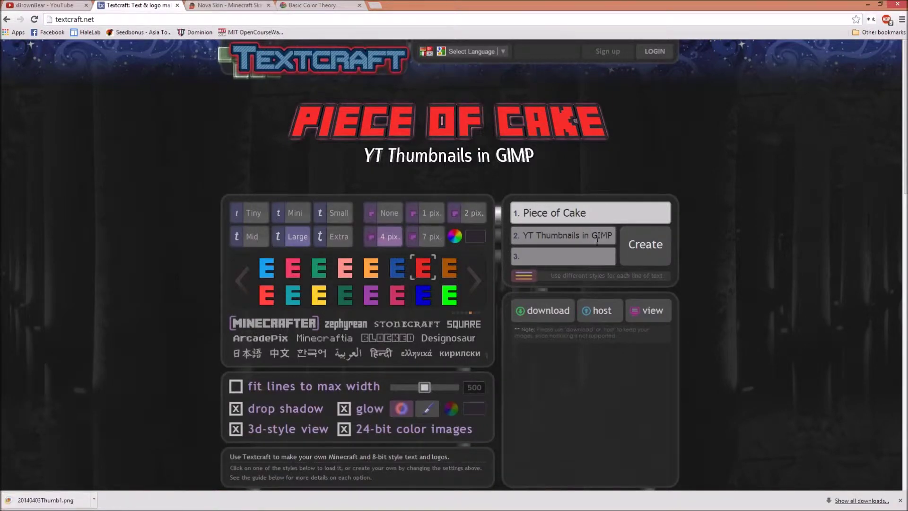
- View the Piece of Cake logo image and save it as 20140403Thumb1.png in the Episodes folder, replacing the existing file
{"action": "left_click", "coordinate": [632, 316]}
{"action": "left_click", "coordinate": [304, 146]}
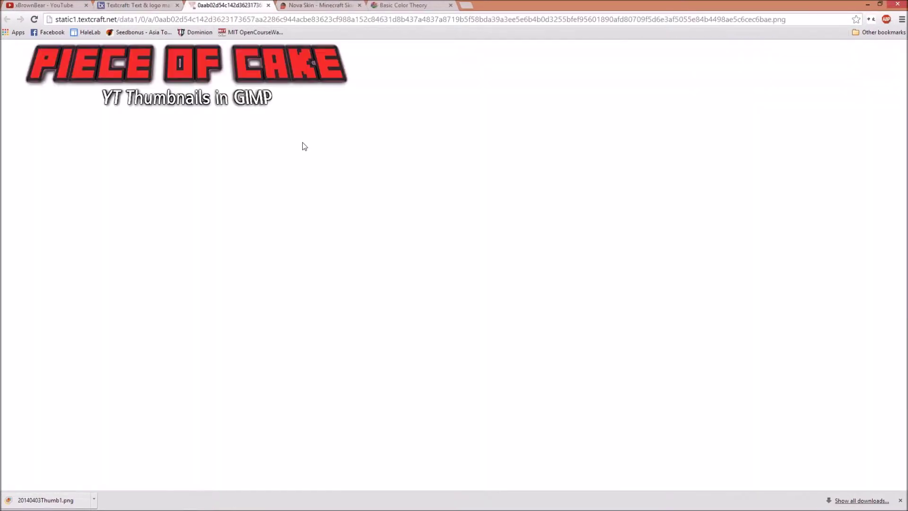
{"action": "right_click", "coordinate": [239, 62]}
{"action": "left_click", "coordinate": [260, 70]}
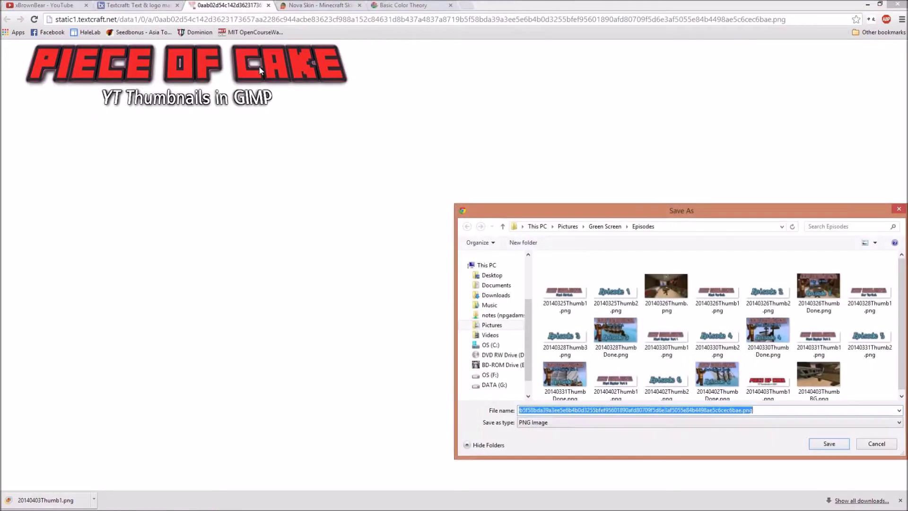
{"action": "left_click", "coordinate": [768, 381]}
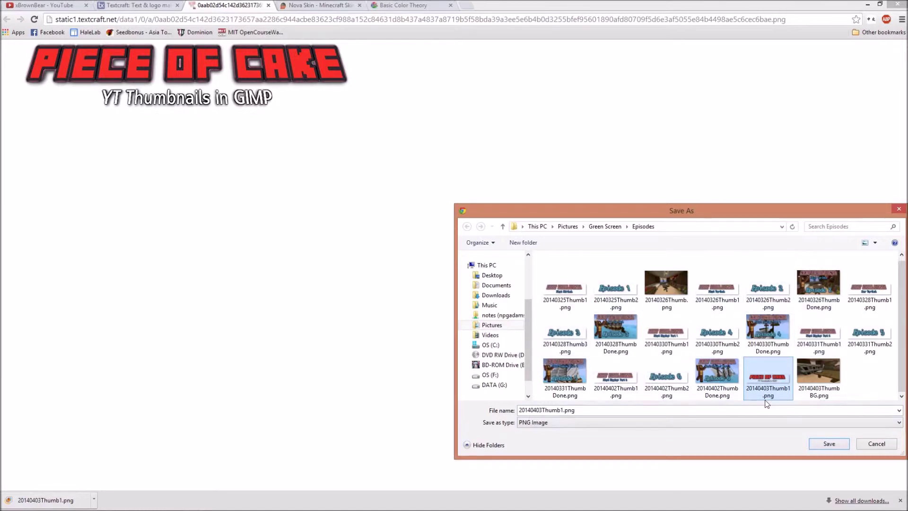
{"action": "left_click", "coordinate": [828, 444]}
{"action": "left_click", "coordinate": [480, 263]}
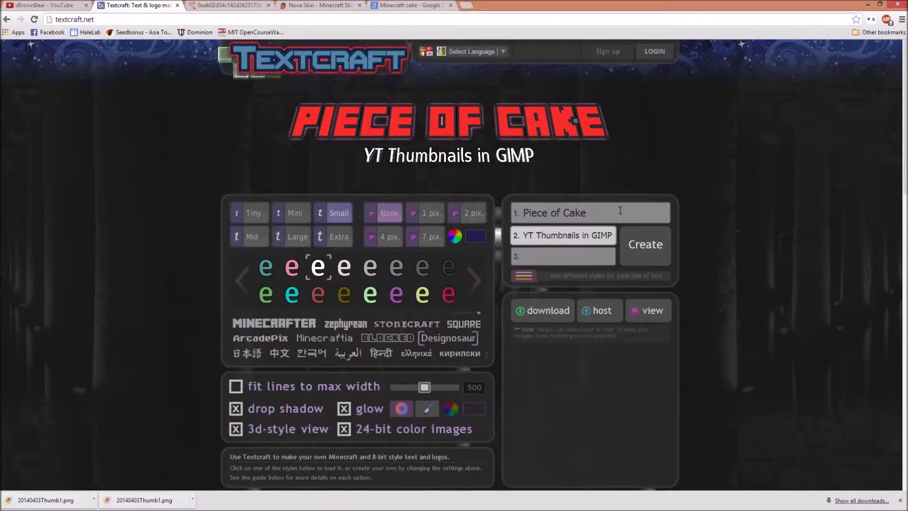
- Change the first text line to "Episode 1" and clear the second line
{"action": "left_click_drag", "start_coordinate": [620, 210], "coordinate": [515, 211]}
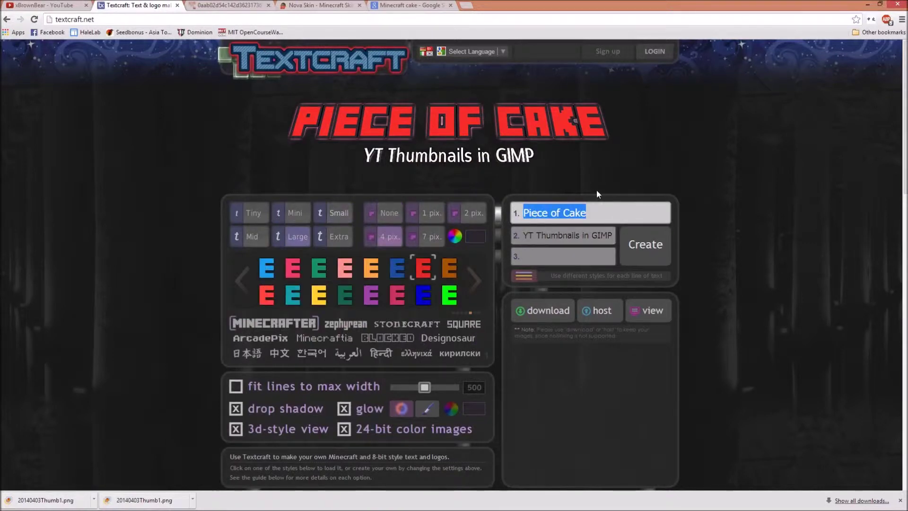
{"action": "type", "text": "Ep"}
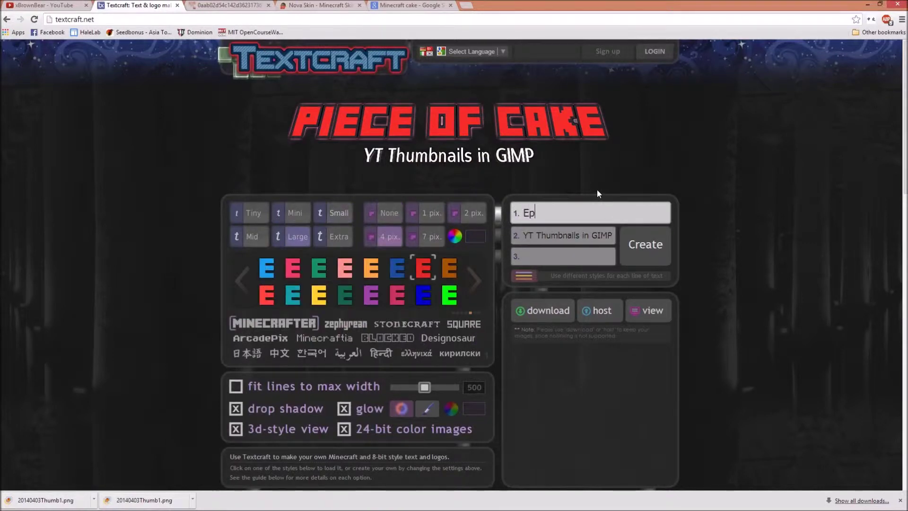
{"action": "type", "text": "isode 1"}
{"action": "triple_click", "coordinate": [611, 233]}
{"action": "key", "text": "BackSpace"}
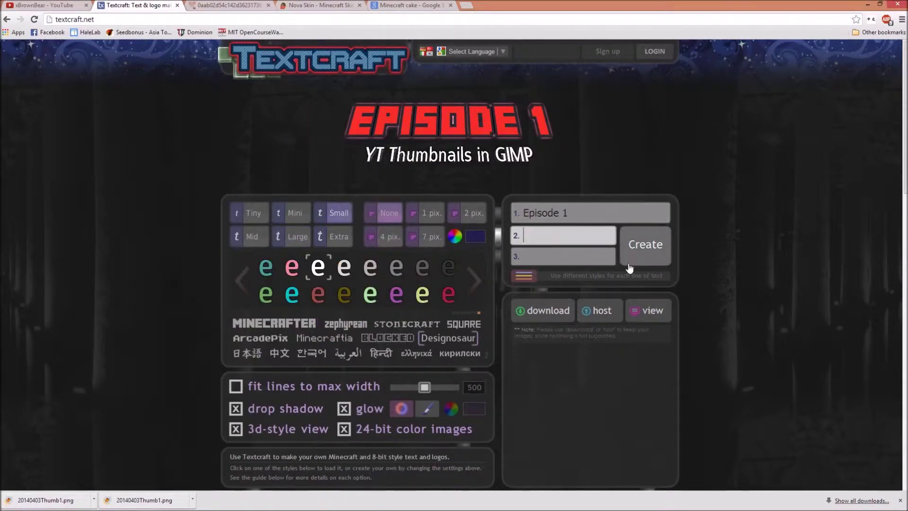
- Set the "Episode 1" text line to the solid brown style and create the logo
{"action": "left_click", "coordinate": [599, 199]}
{"action": "left_click", "coordinate": [467, 264]}
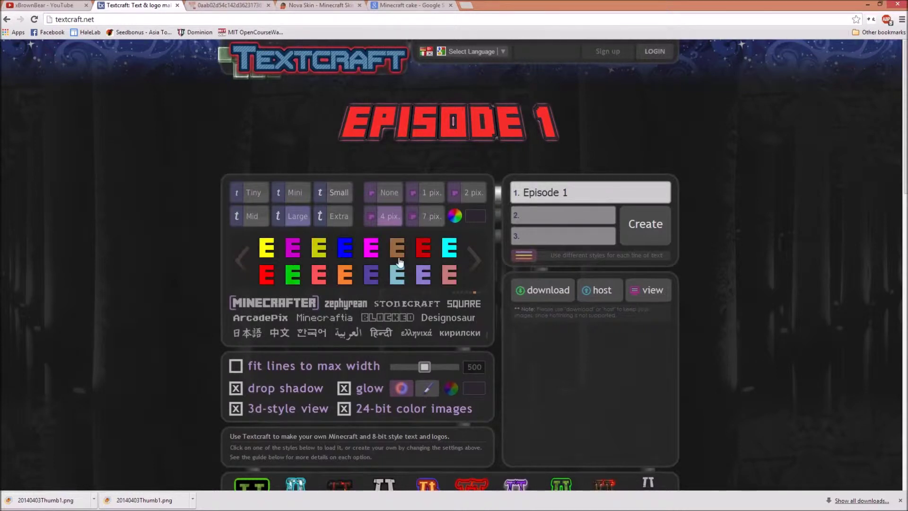
{"action": "left_click", "coordinate": [634, 225]}
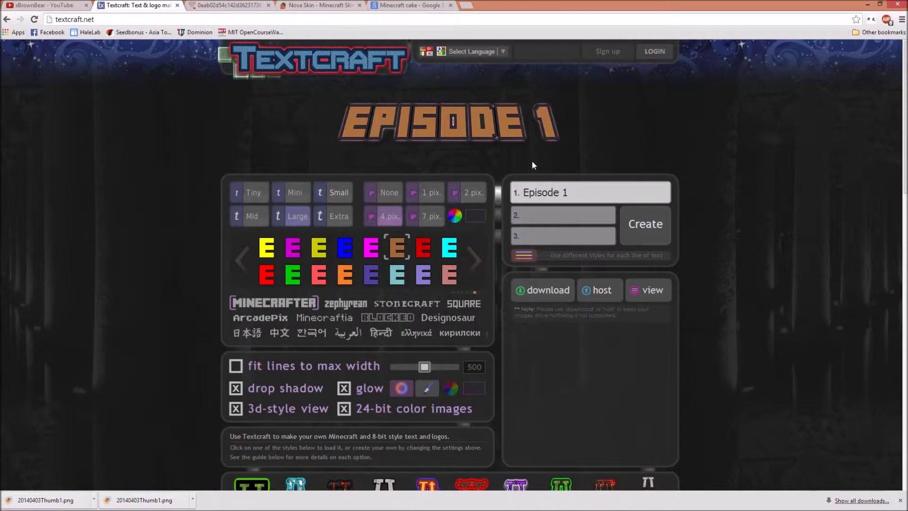
- Try to create the logo with the first line cleared and "Episode 1" entered on the third line
{"action": "left_click_drag", "start_coordinate": [570, 193], "coordinate": [526, 193]}
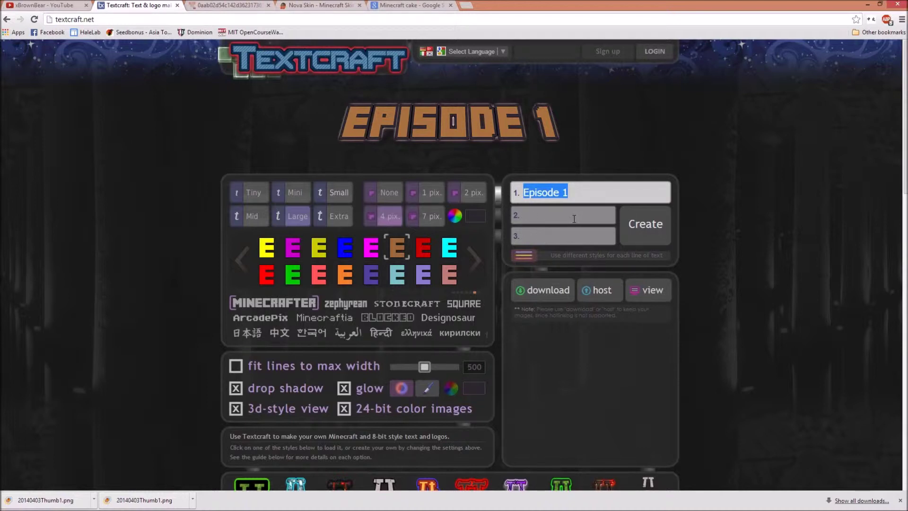
{"action": "key", "text": "BackSpace"}
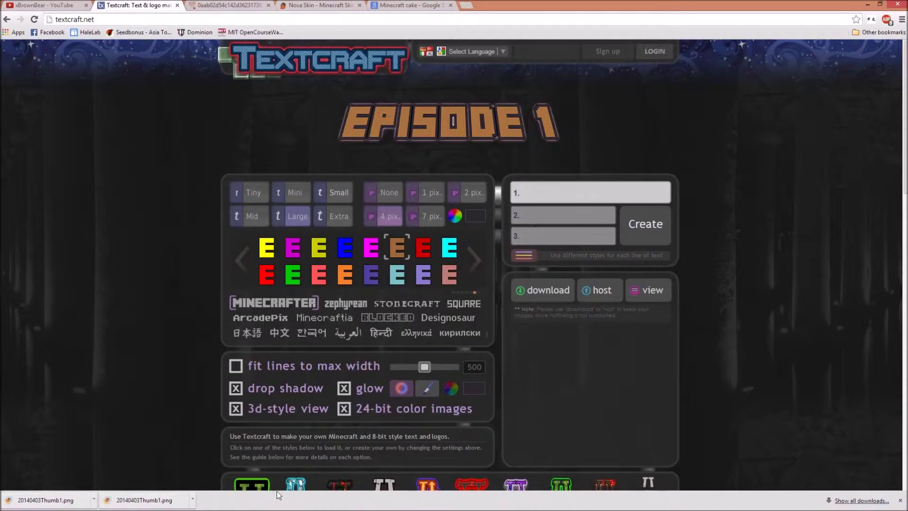
{"action": "mouse_move", "coordinate": [225, 499]}
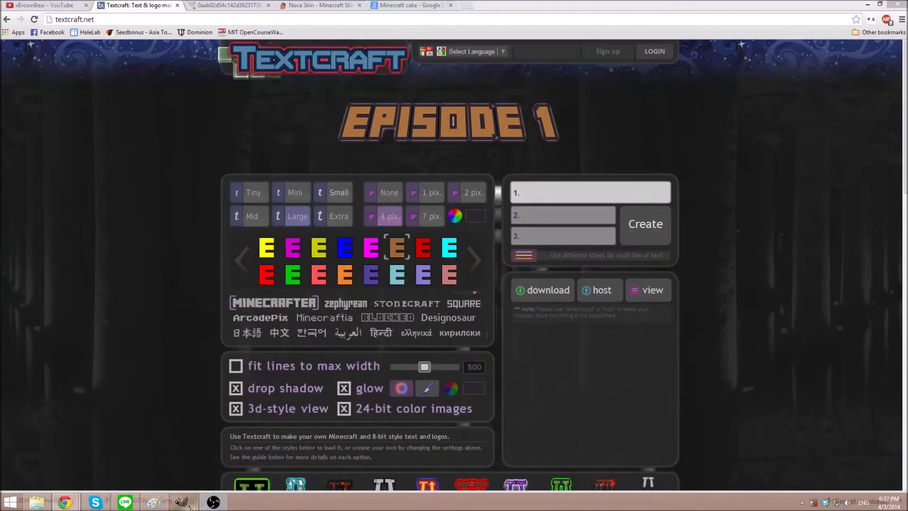
{"action": "mouse_move", "coordinate": [185, 503]}
{"action": "left_click", "coordinate": [248, 430]}
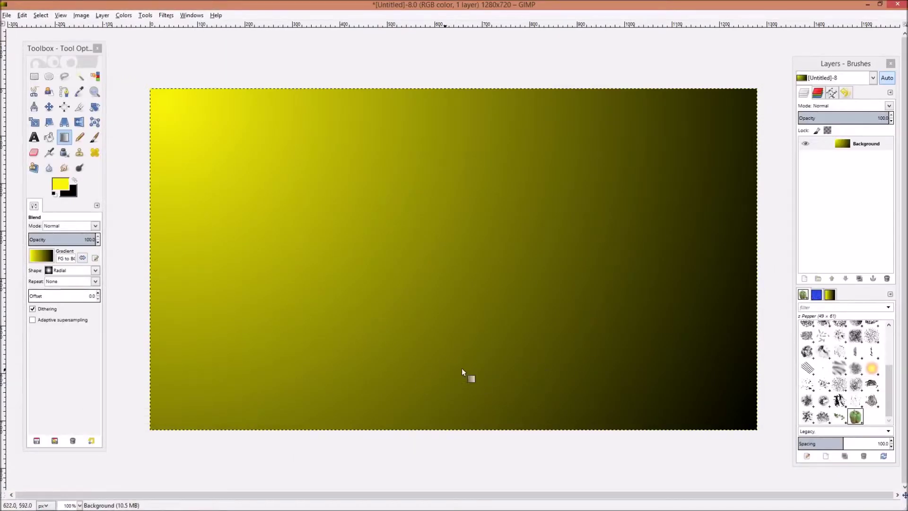
{"action": "left_click", "coordinate": [868, 5]}
{"action": "left_click", "coordinate": [564, 232]}
{"action": "type", "text": "Episode 1"}
{"action": "left_click", "coordinate": [632, 234]}
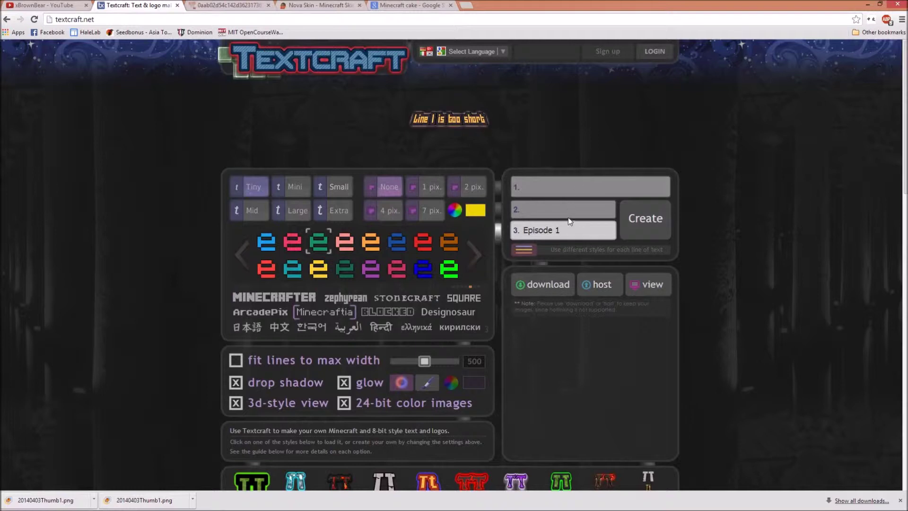
- Move the "Episode 1" text from the third line to the first line and create the logo again
{"action": "left_click_drag", "start_coordinate": [576, 231], "coordinate": [515, 219]}
{"action": "key", "text": "ctrl+x"}
{"action": "left_click", "coordinate": [547, 187]}
{"action": "key", "text": "ctrl+v"}
{"action": "left_click", "coordinate": [641, 229]}
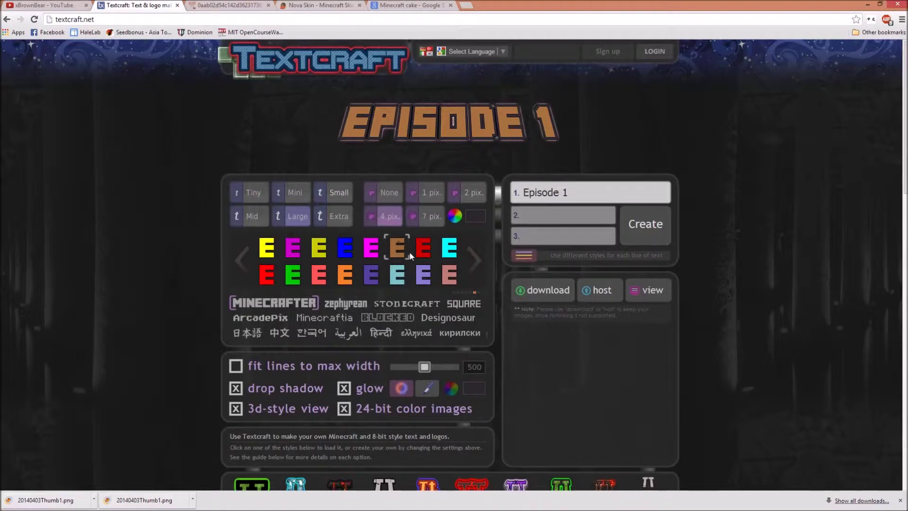
- View the Episode 1 logo image and save it as 20140403Thumb2.png in the Episodes folder
{"action": "left_click", "coordinate": [639, 297]}
{"action": "left_click", "coordinate": [301, 158]}
{"action": "right_click", "coordinate": [180, 86]}
{"action": "left_click", "coordinate": [204, 89]}
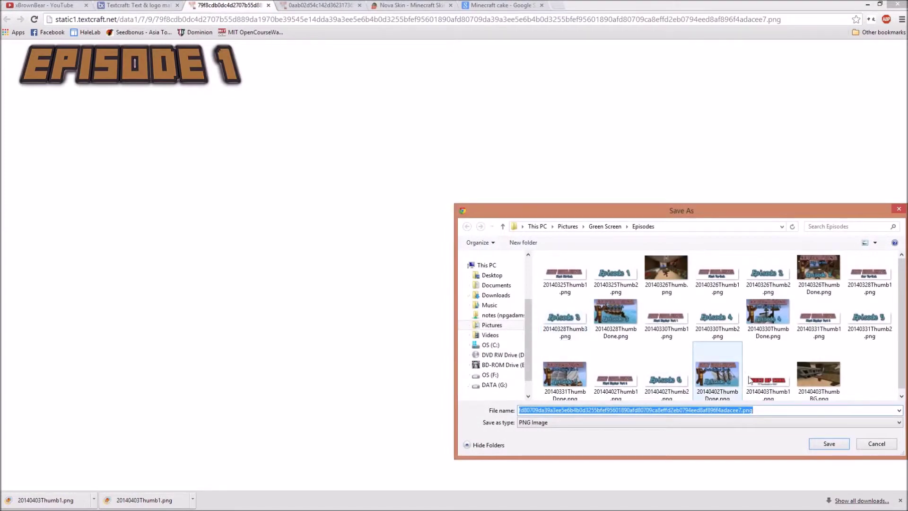
{"action": "left_click", "coordinate": [749, 379]}
{"action": "left_click", "coordinate": [561, 411]}
{"action": "left_click", "coordinate": [562, 410]}
{"action": "key", "text": "Delete"}
{"action": "type", "text": "20140403Thumb2"}
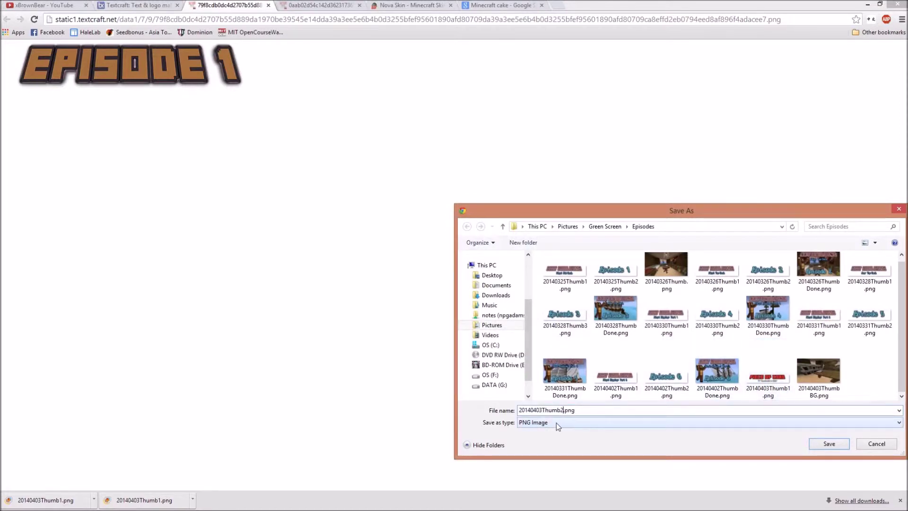
{"action": "key", "text": "Return"}
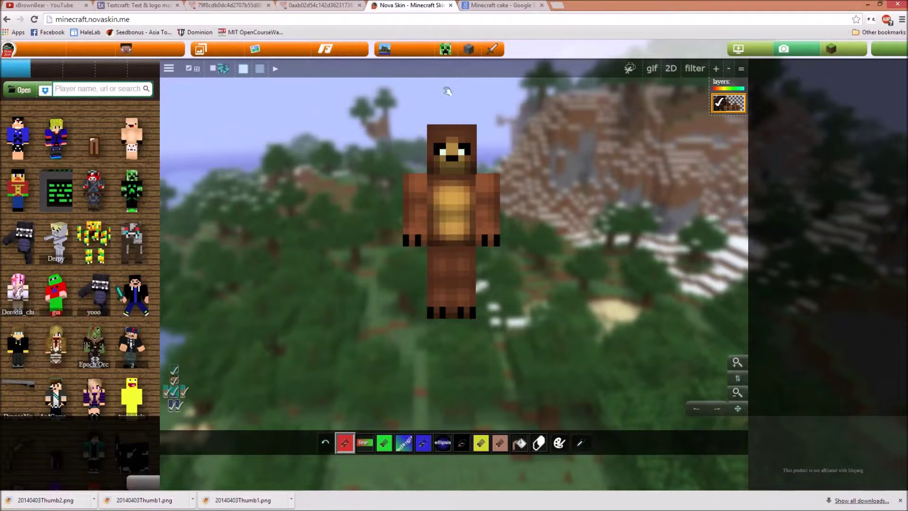
- In Nova Skin, load the gallery skin of the bare-chested character with black gloves and spotted shorts
{"action": "left_click_drag", "start_coordinate": [490, 351], "coordinate": [510, 348]}
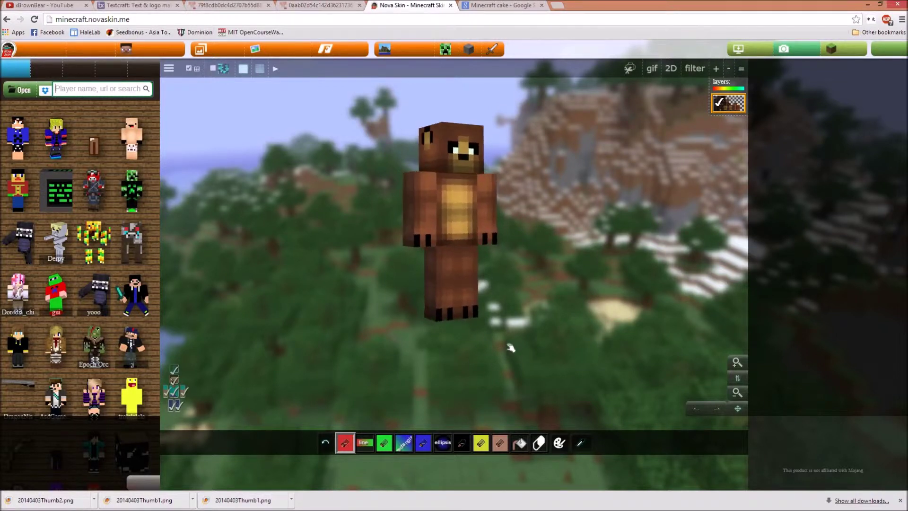
{"action": "left_click", "coordinate": [144, 76]}
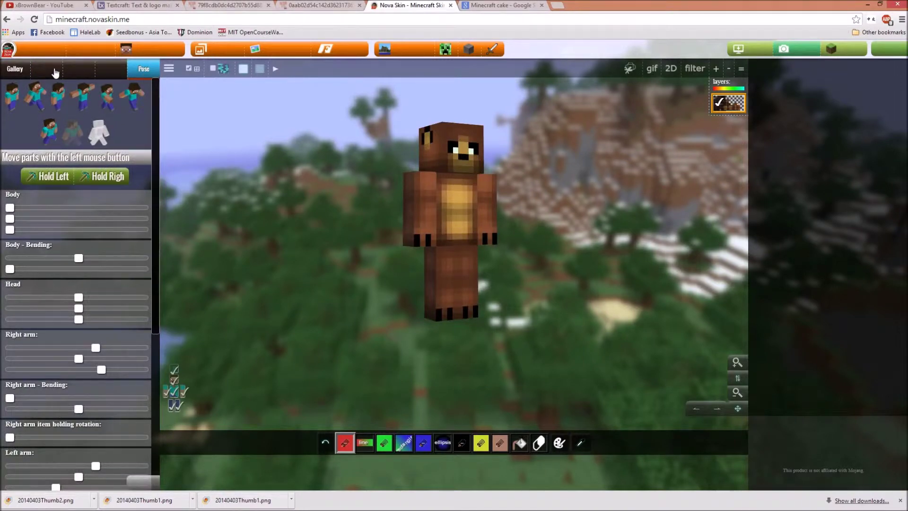
{"action": "left_click", "coordinate": [27, 70]}
{"action": "mouse_move", "coordinate": [47, 303]}
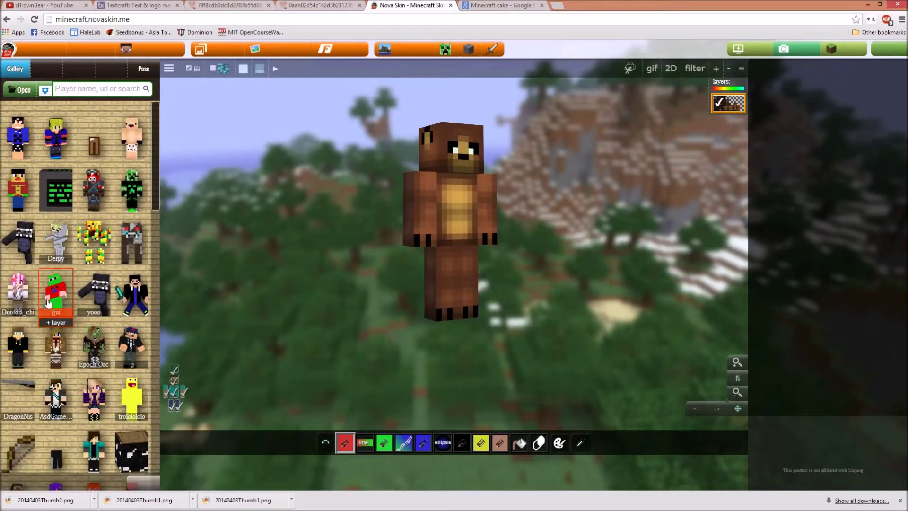
{"action": "left_click", "coordinate": [140, 138]}
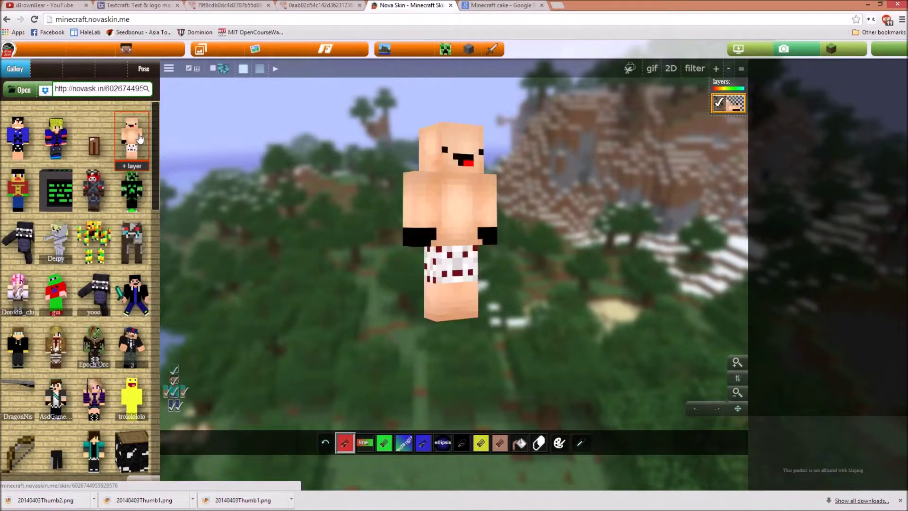
- Apply the running pose with outstretched arms to the character and swing its right arm to 67 and -41
{"action": "left_click", "coordinate": [142, 70]}
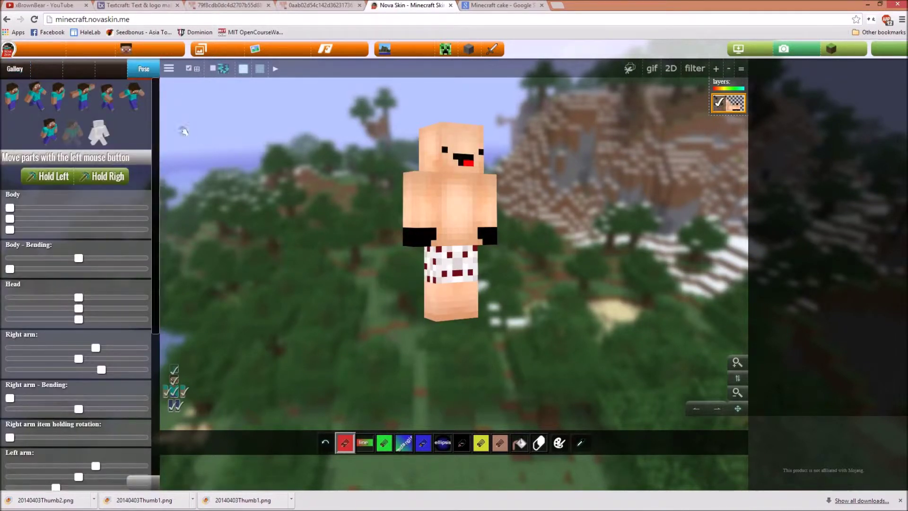
{"action": "left_click", "coordinate": [95, 108]}
{"action": "left_click", "coordinate": [107, 106]}
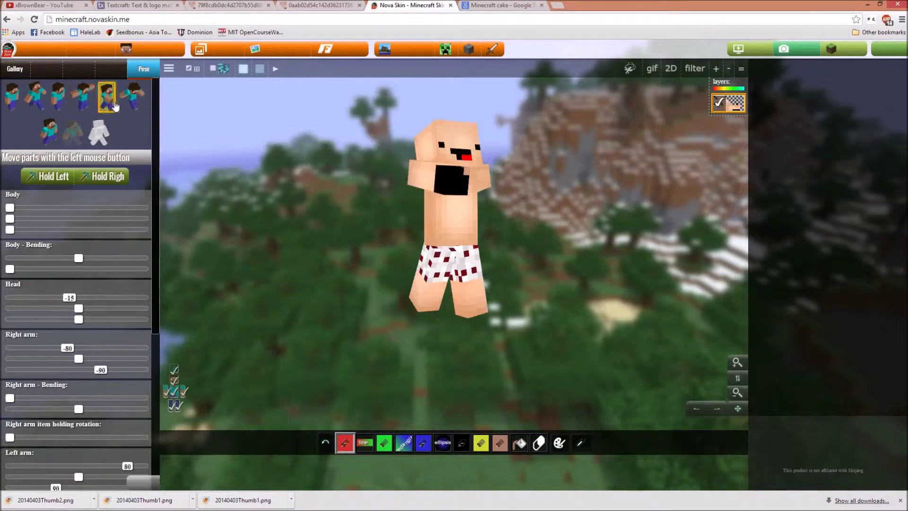
{"action": "left_click", "coordinate": [132, 108]}
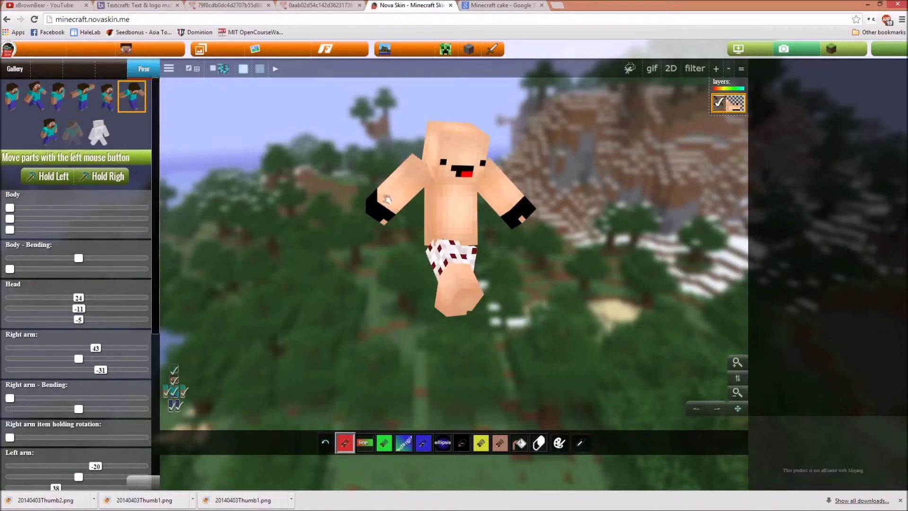
{"action": "left_click_drag", "start_coordinate": [391, 200], "coordinate": [339, 235]}
{"action": "left_click_drag", "start_coordinate": [329, 289], "coordinate": [230, 251]}
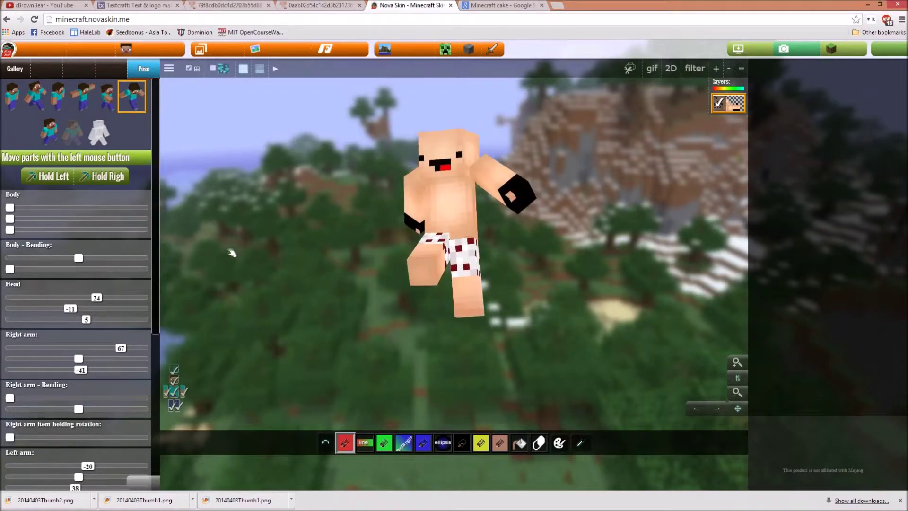
- Put a raw meat item in the character's left hand and move the left arm to -51 and 61
{"action": "left_click", "coordinate": [59, 180]}
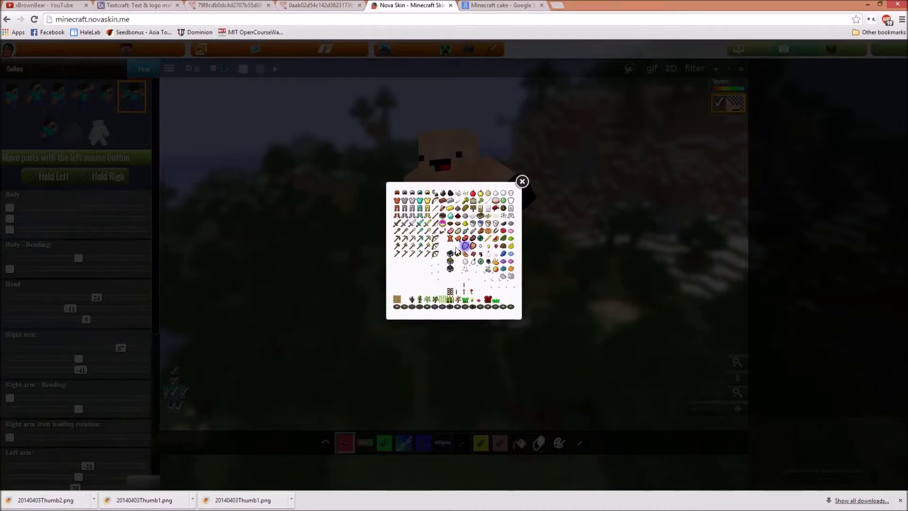
{"action": "left_click", "coordinate": [465, 252]}
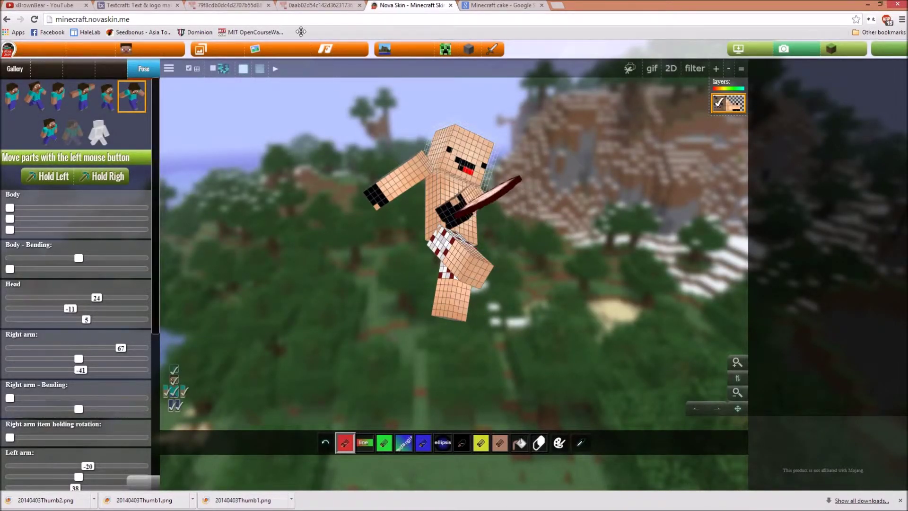
{"action": "left_click_drag", "start_coordinate": [556, 167], "coordinate": [580, 192]}
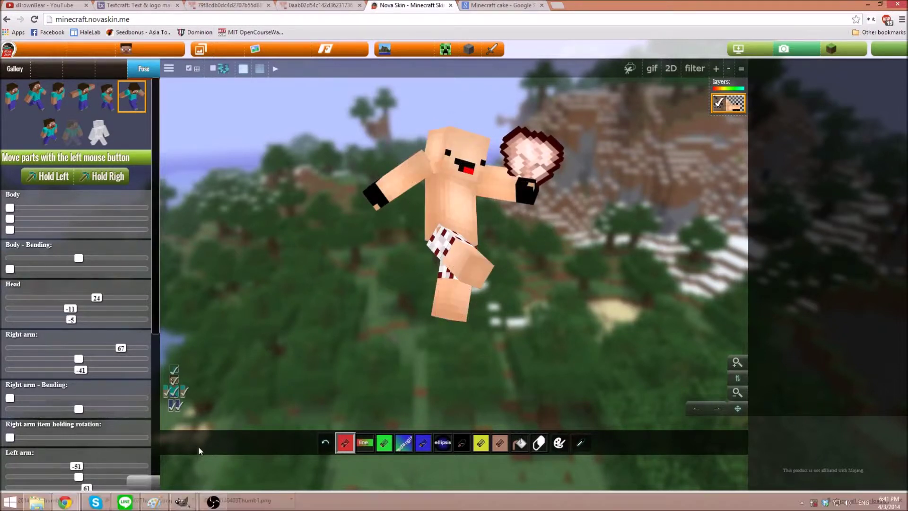
- Switch to the Chrome window with the cake-holding bear in Nova Skin and load GreenScreen.png as the background
{"action": "mouse_move", "coordinate": [194, 509]}
{"action": "mouse_move", "coordinate": [65, 503]}
{"action": "left_click", "coordinate": [71, 461]}
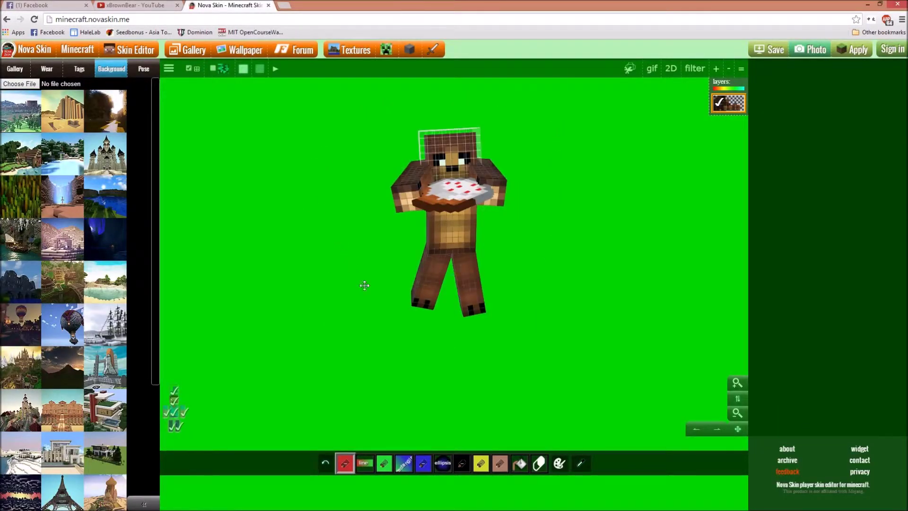
{"action": "left_click", "coordinate": [19, 84]}
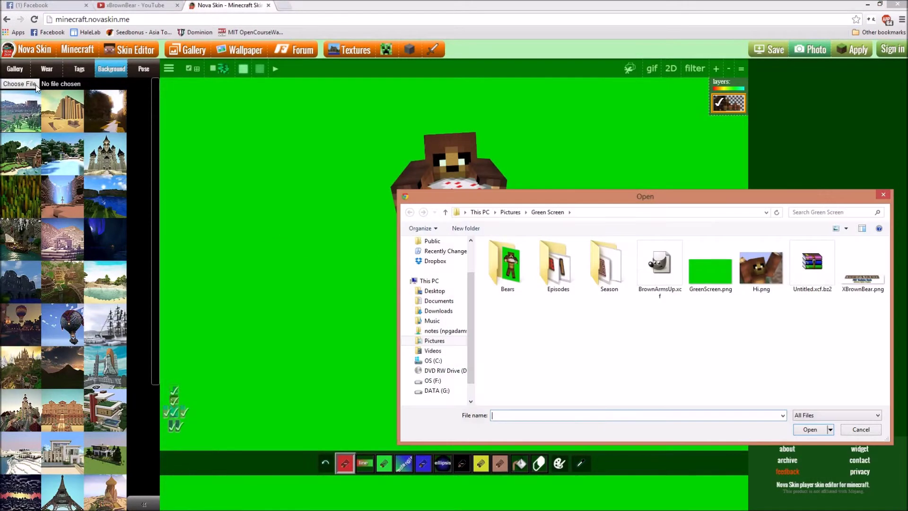
{"action": "left_click", "coordinate": [700, 293]}
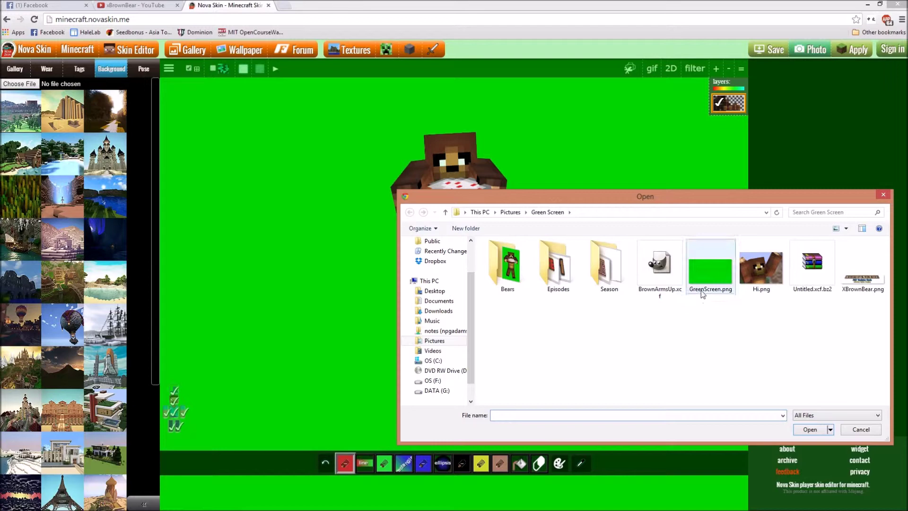
{"action": "left_click", "coordinate": [815, 433]}
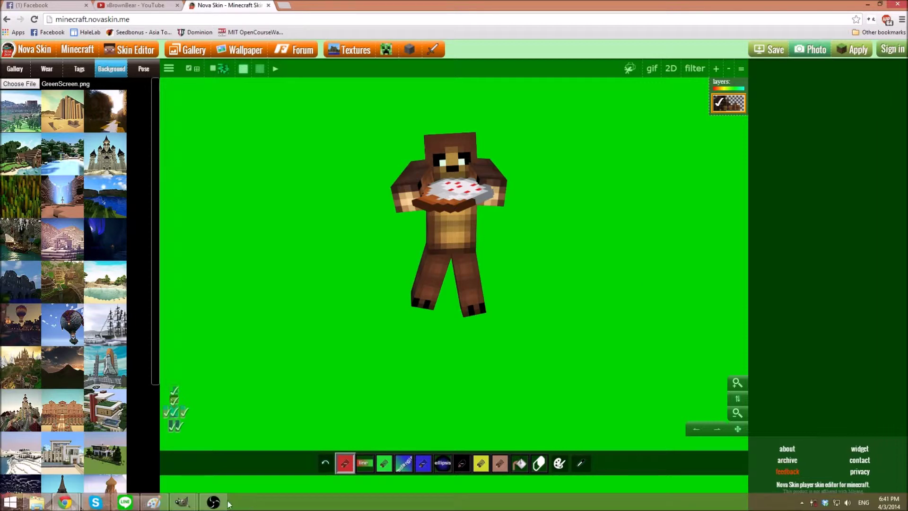
- Switch to Paint, paste the captured Nova Skin screenshot onto the PieceofCake.png canvas and discard the pasted image
{"action": "left_click", "coordinate": [168, 505]}
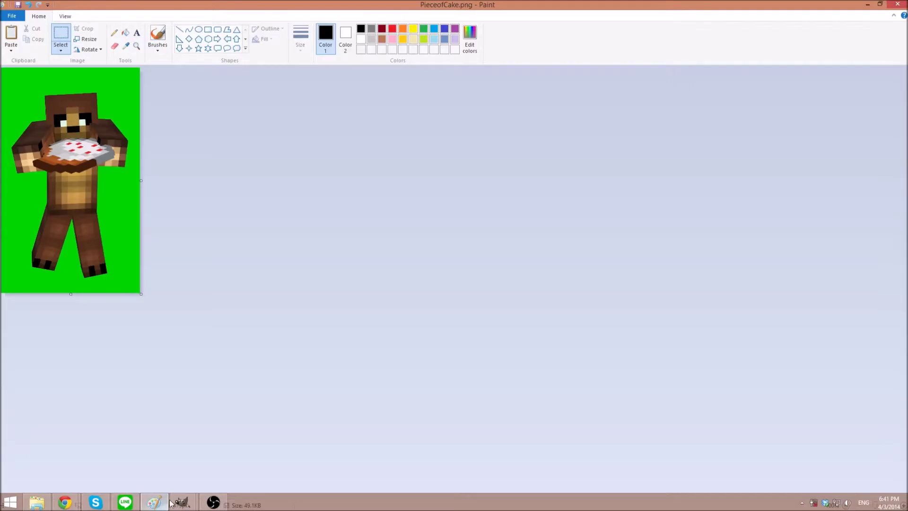
{"action": "key", "text": "ctrl+v"}
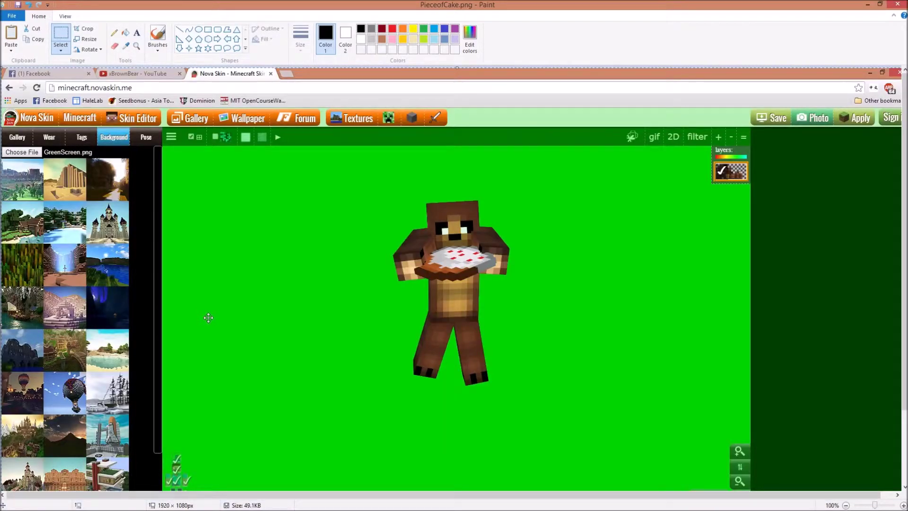
{"action": "left_click", "coordinate": [61, 34]}
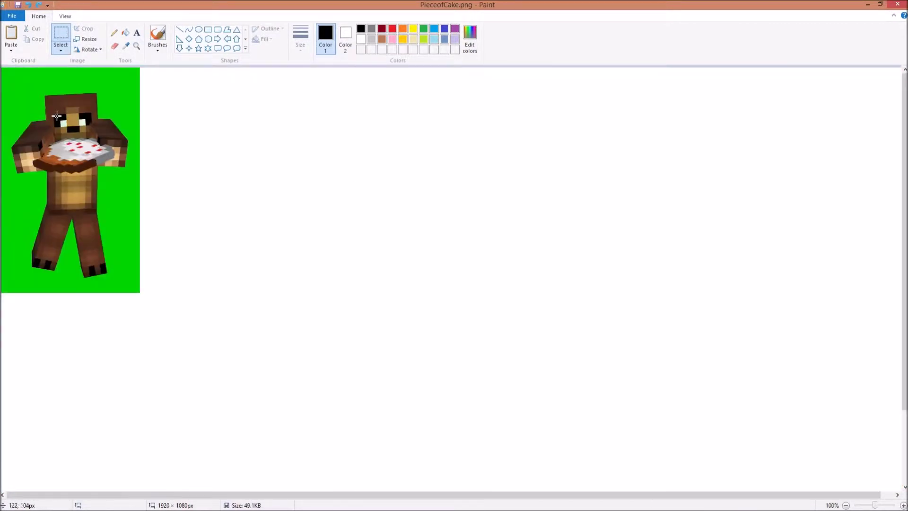
- Save the bear picture as PieceofCake.png in the Bears folder, replacing the existing file
{"action": "left_click", "coordinate": [17, 17]}
{"action": "left_click", "coordinate": [46, 93]}
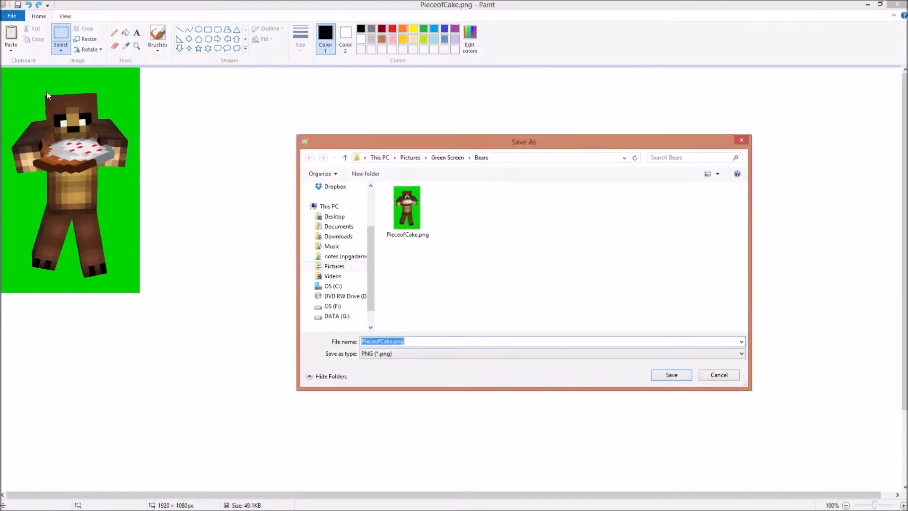
{"action": "left_click", "coordinate": [398, 215]}
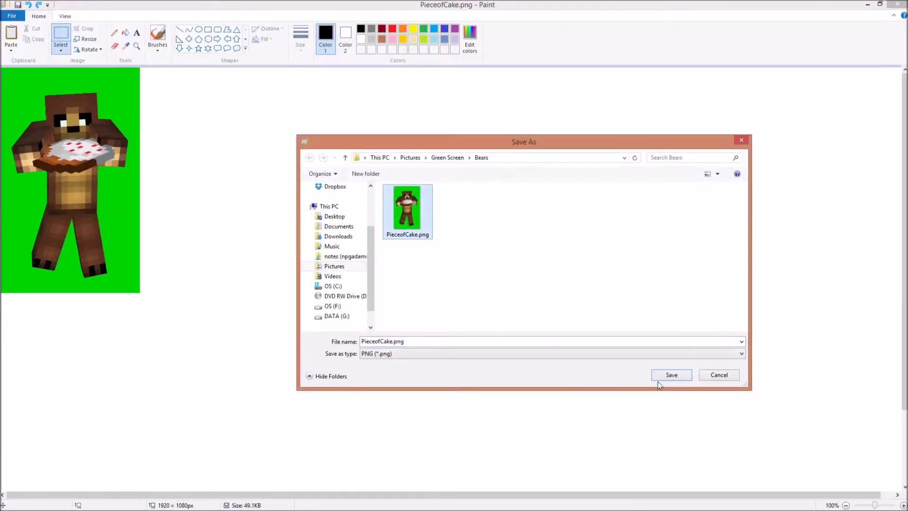
{"action": "left_click", "coordinate": [660, 379]}
{"action": "left_click", "coordinate": [466, 260]}
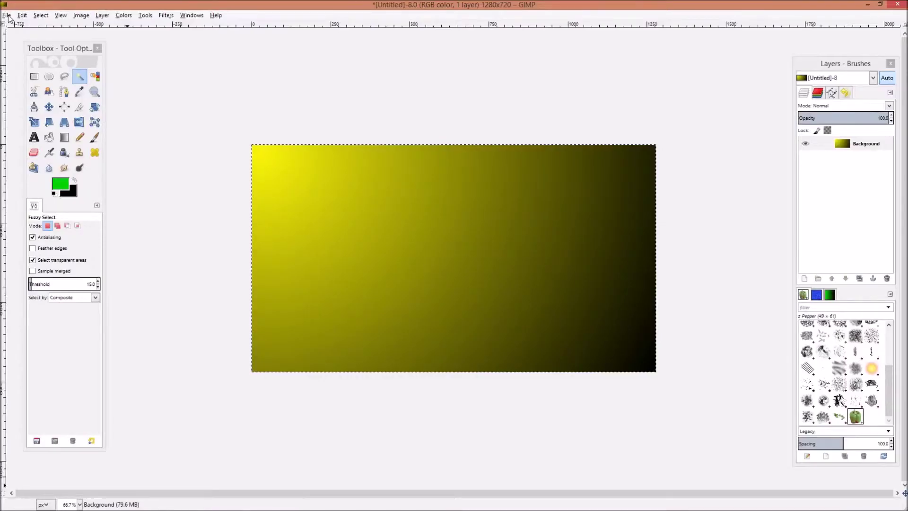
- In GIMP, open PieceofCake.png from the Bears folder as a new layer above the gradient background
{"action": "left_click", "coordinate": [38, 15]}
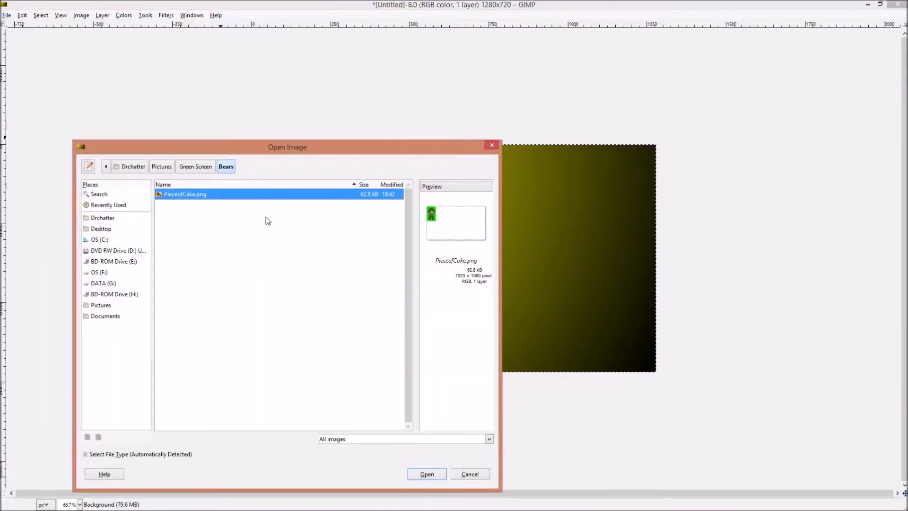
{"action": "left_click", "coordinate": [416, 478]}
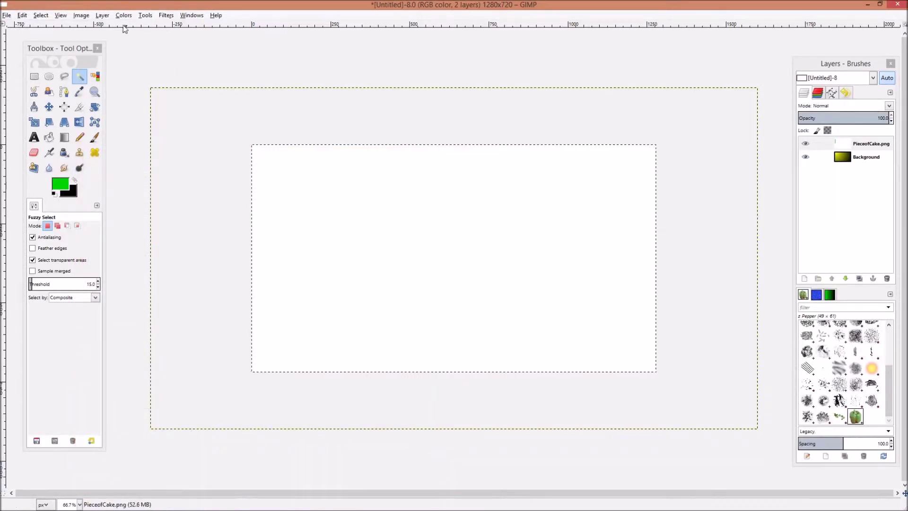
- Set the PieceofCake.png layer's boundary width to 1280 px and move the layer so the bear shows on the canvas
{"action": "left_click", "coordinate": [100, 17]}
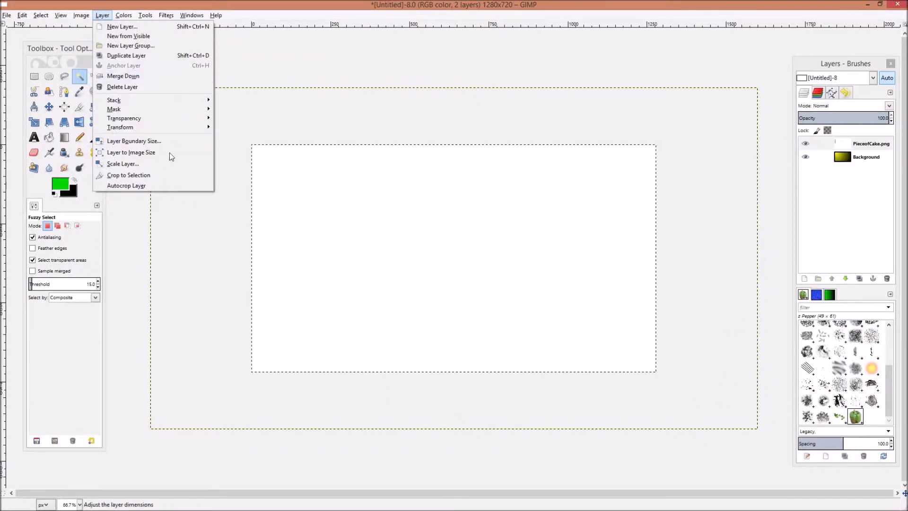
{"action": "left_click", "coordinate": [160, 142]}
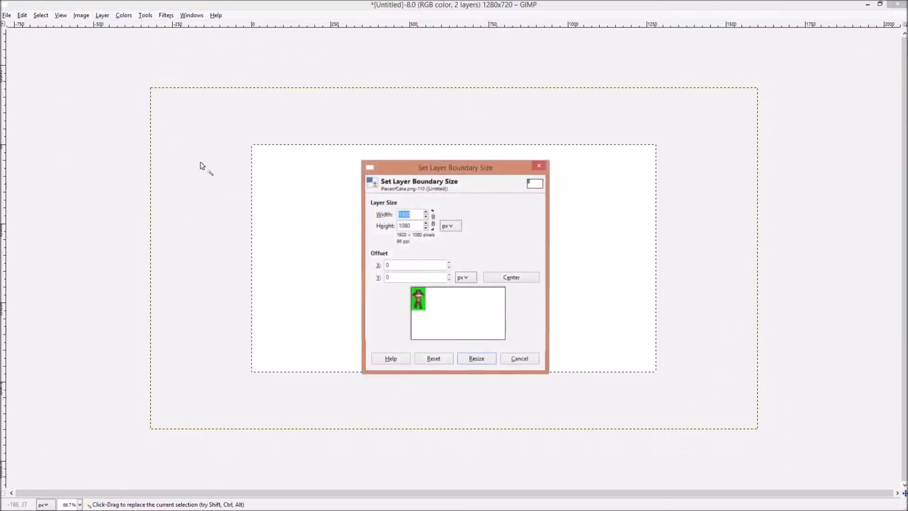
{"action": "type", "text": "1280"}
{"action": "key", "text": "Tab"}
{"action": "left_click", "coordinate": [475, 345]}
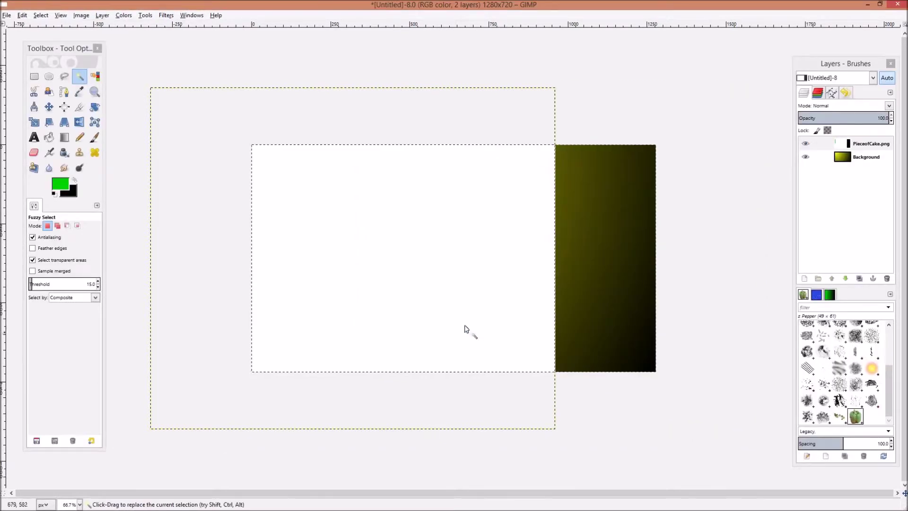
{"action": "left_click", "coordinate": [49, 107]}
{"action": "left_click_drag", "start_coordinate": [411, 197], "coordinate": [553, 234]}
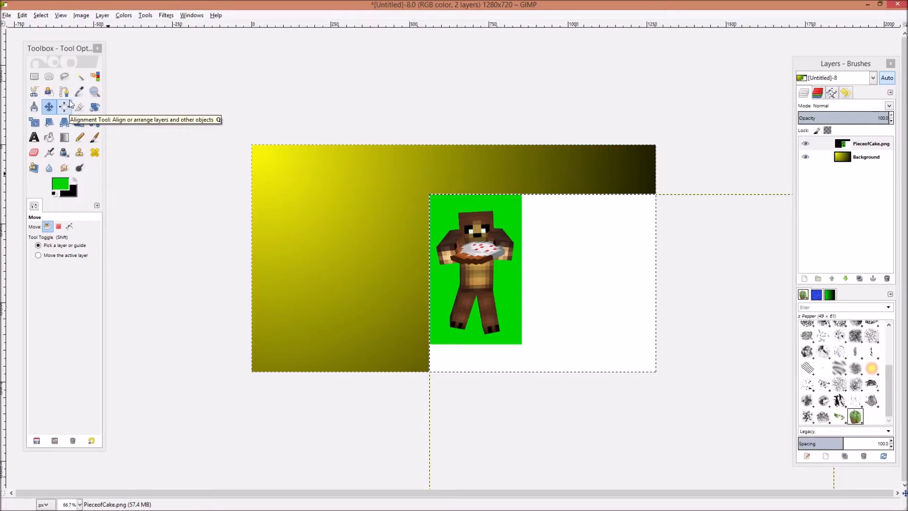
- Sample the green behind the bear and fill the layer's white area with it
{"action": "left_click", "coordinate": [79, 91]}
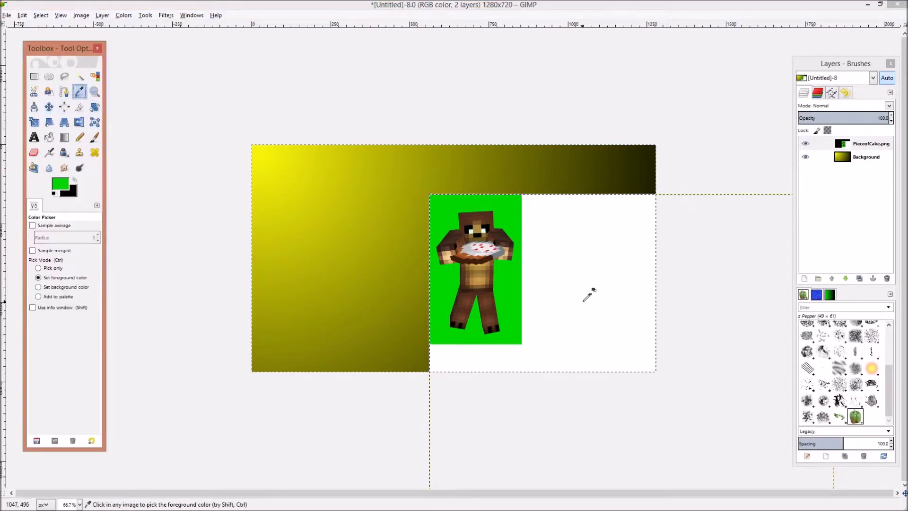
{"action": "left_click", "coordinate": [515, 274]}
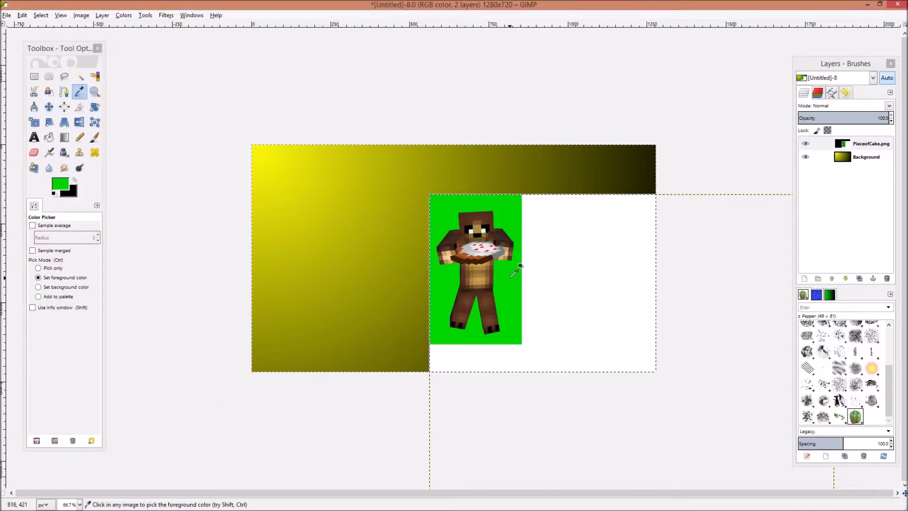
{"action": "left_click", "coordinate": [49, 137]}
{"action": "left_click", "coordinate": [588, 280]}
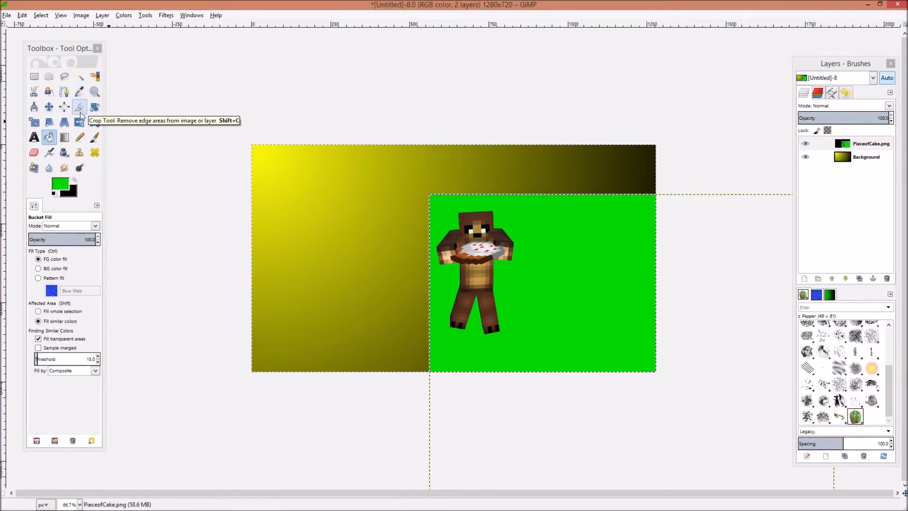
- Fuzzy-select the green backdrop on the PieceofCake.png layer and invert the selection to isolate the bear
{"action": "left_click", "coordinate": [80, 77]}
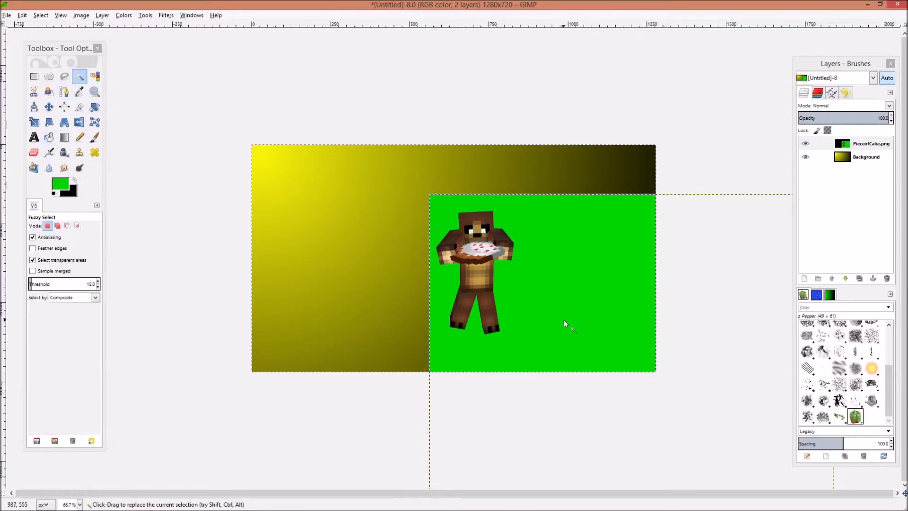
{"action": "left_click", "coordinate": [502, 292]}
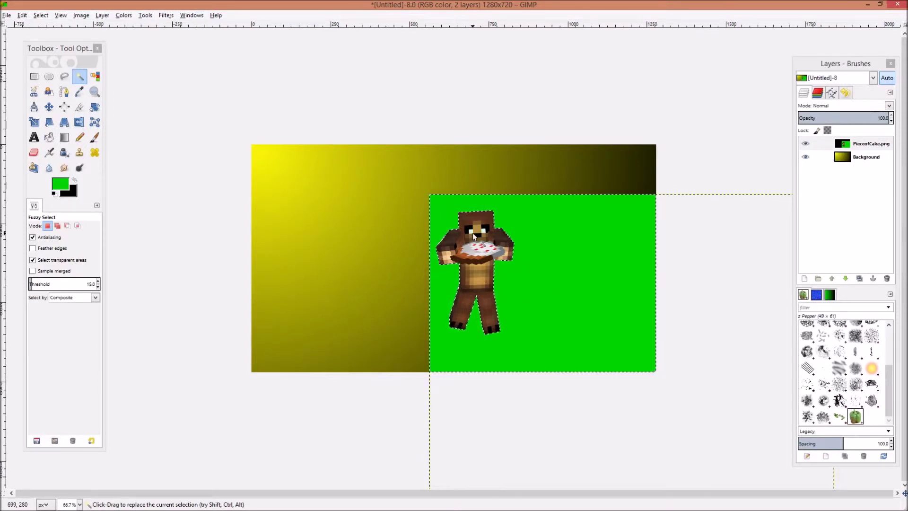
{"action": "key", "text": "ctrl+i"}
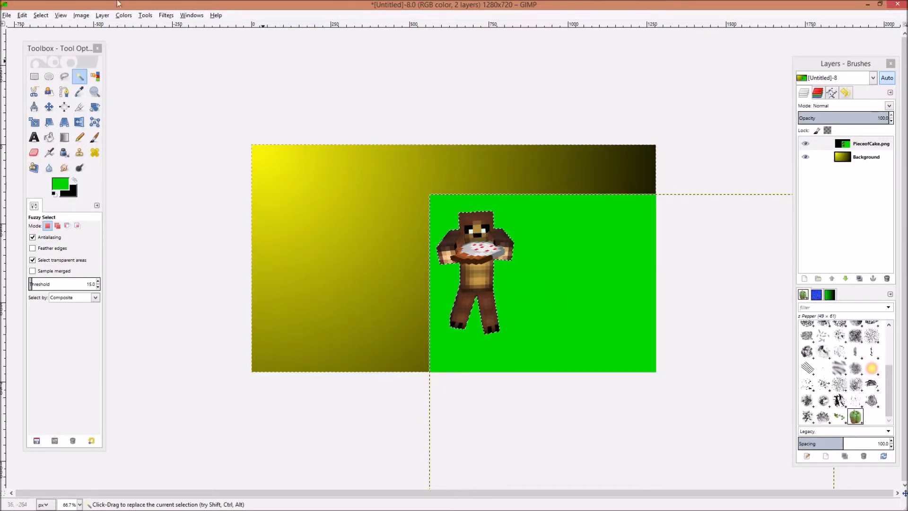
{"action": "left_click", "coordinate": [41, 15]}
{"action": "mouse_move", "coordinate": [102, 16]}
{"action": "left_click", "coordinate": [596, 78]}
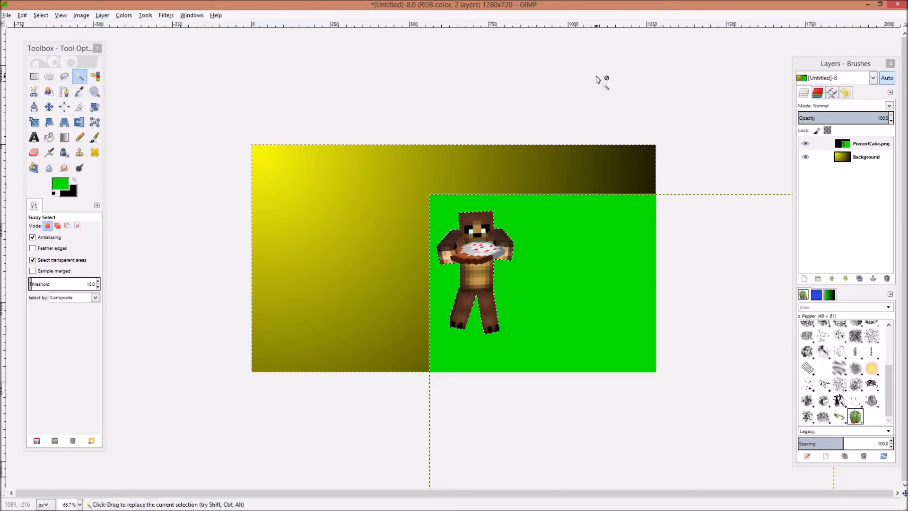
- Add an alpha channel to the PieceofCake.png layer, then cut away its green backdrop and paste only the bear back onto it
{"action": "right_click", "coordinate": [843, 147]}
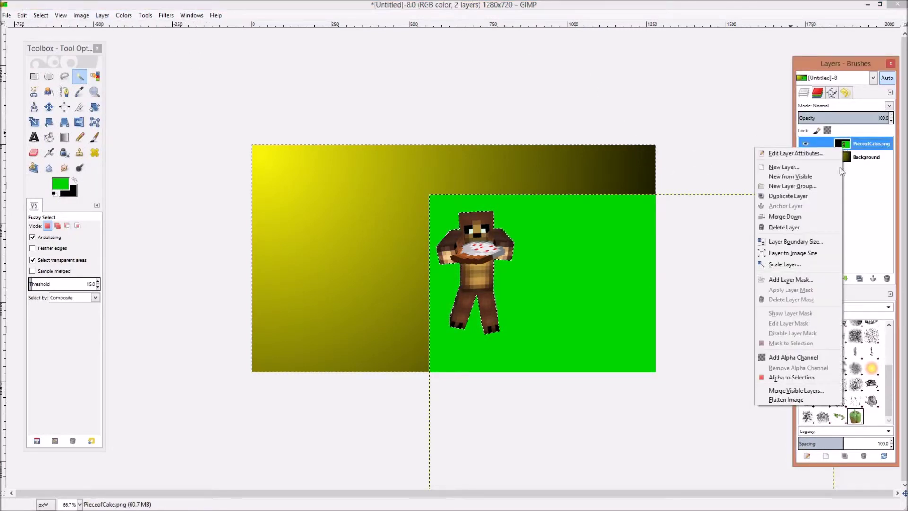
{"action": "left_click", "coordinate": [806, 358]}
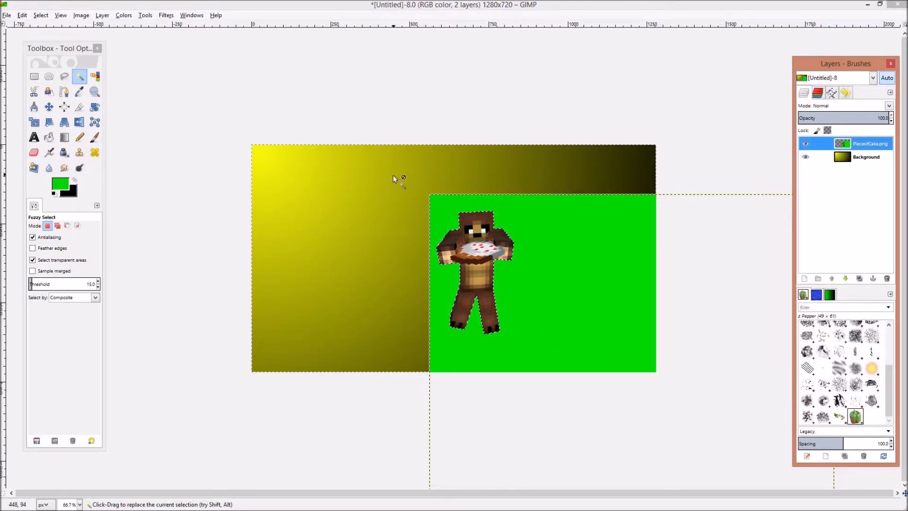
{"action": "key", "text": "ctrl+x"}
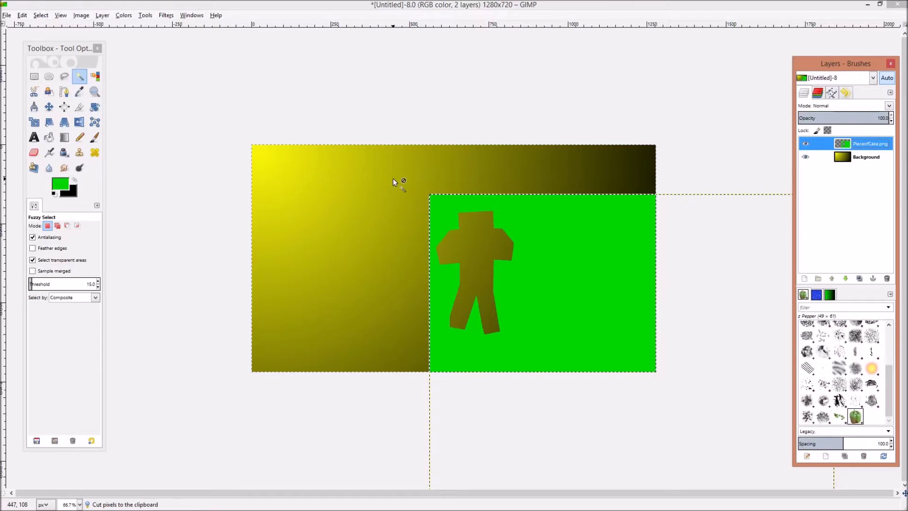
{"action": "key", "text": "ctrl+x"}
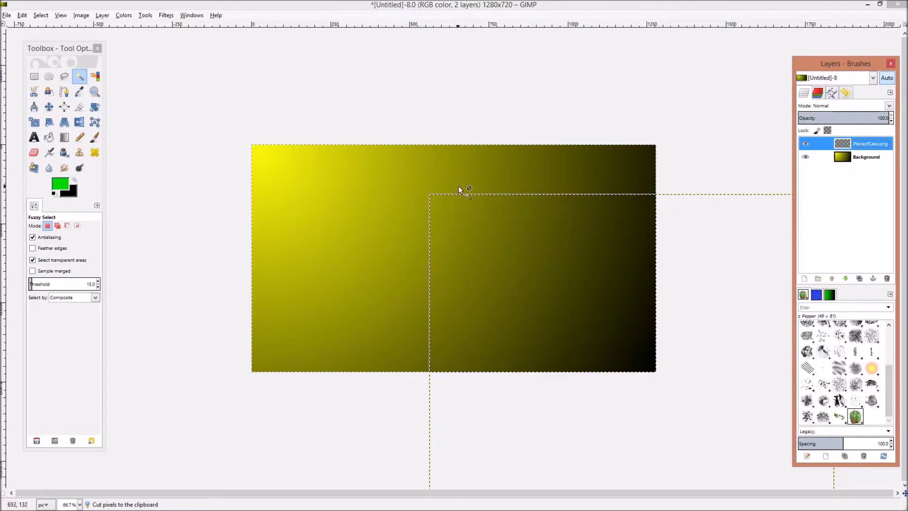
{"action": "key", "text": "ctrl+v"}
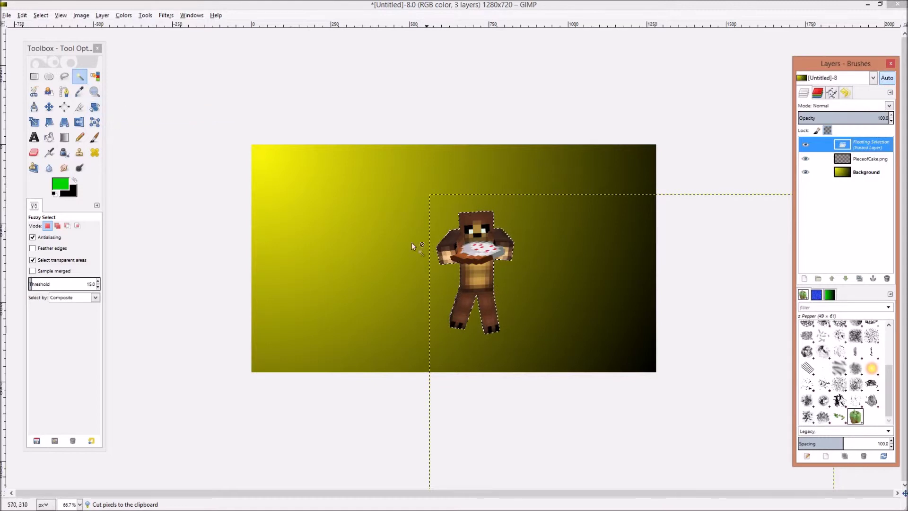
{"action": "key", "text": "ctrl+h"}
{"action": "key", "text": "r"}
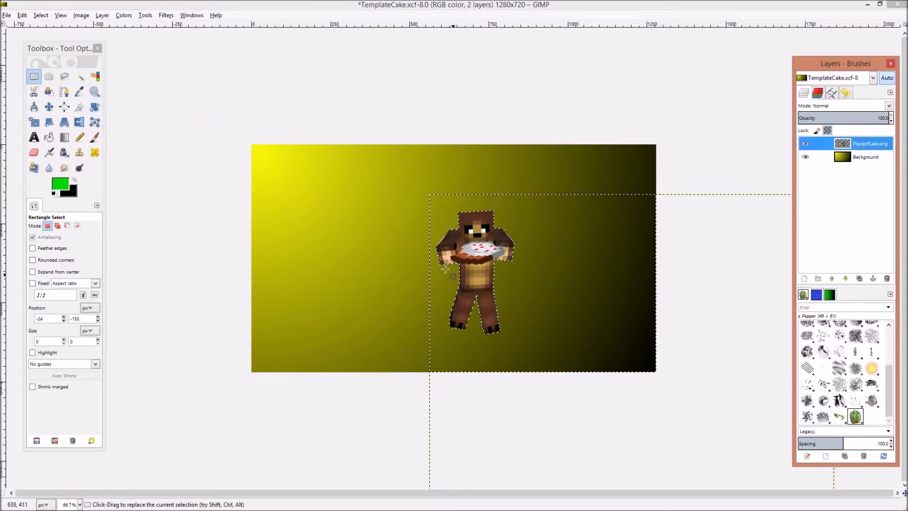
- Subtract the transparent surroundings from the selection with Fuzzy Select and cut the bear from the PieceofCake.png layer
{"action": "left_click", "coordinate": [84, 80]}
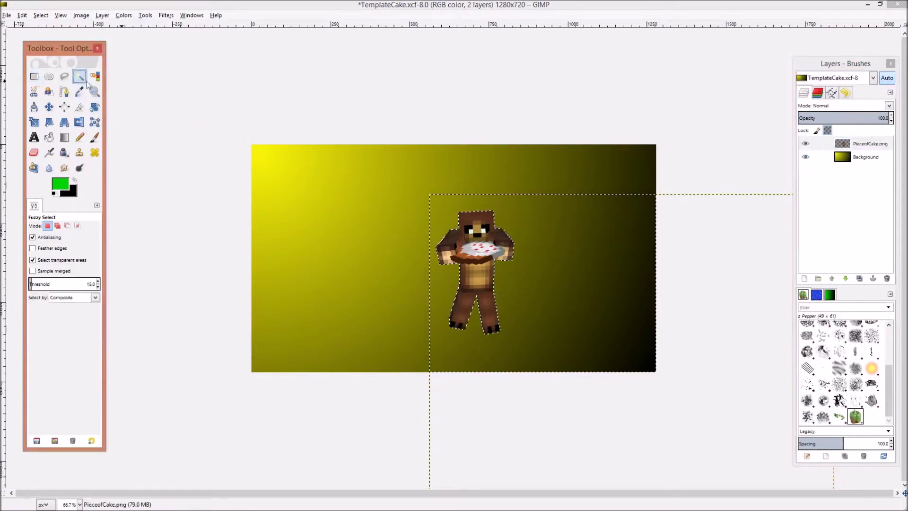
{"action": "left_click", "coordinate": [572, 287]}
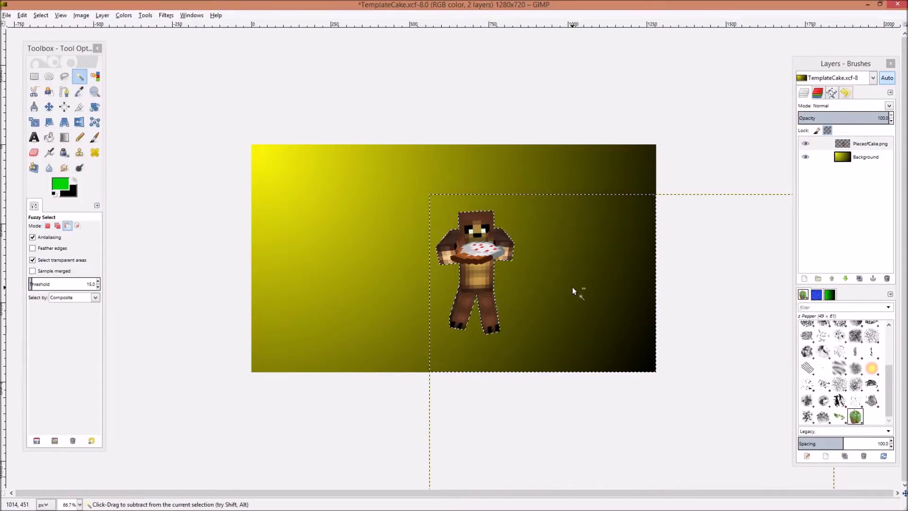
{"action": "left_click", "coordinate": [572, 287]}
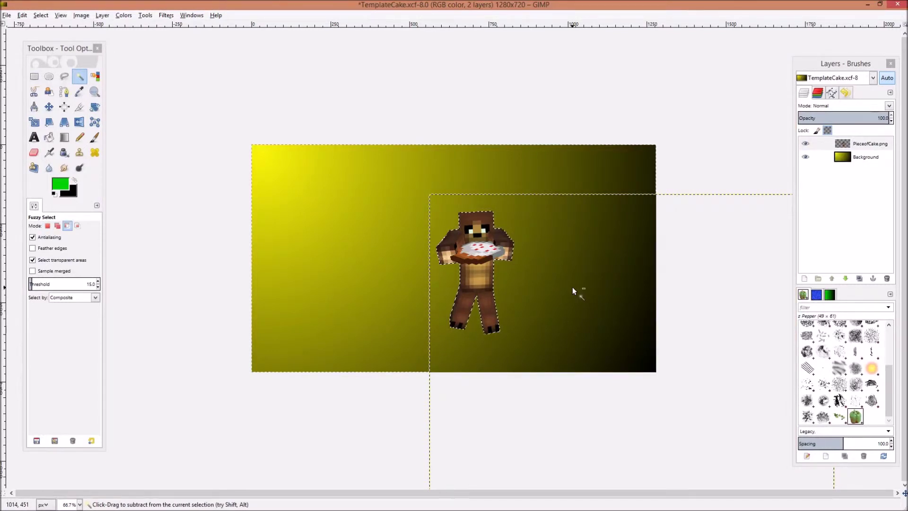
{"action": "key", "text": "ctrl+x"}
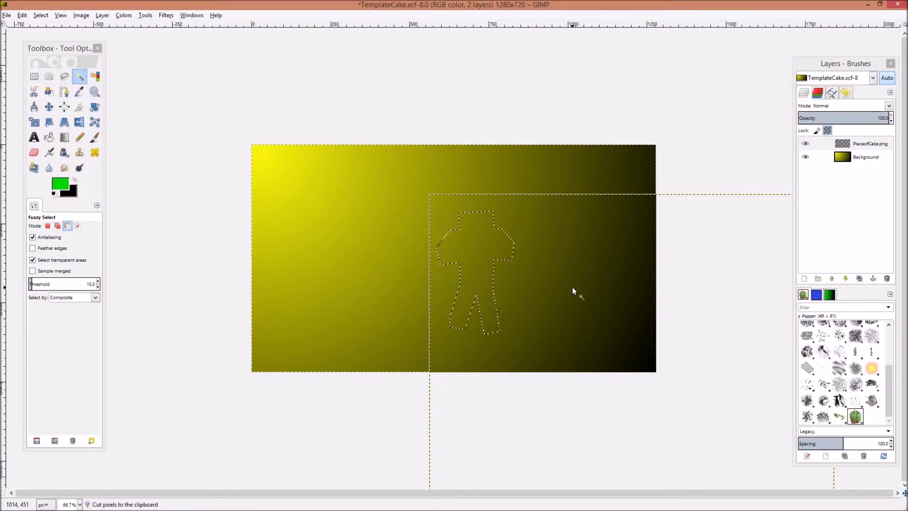
- Create a new transparent 1280 × 720 layer on top and paste the cut bear onto it
{"action": "right_click", "coordinate": [829, 180]}
{"action": "left_click", "coordinate": [804, 206]}
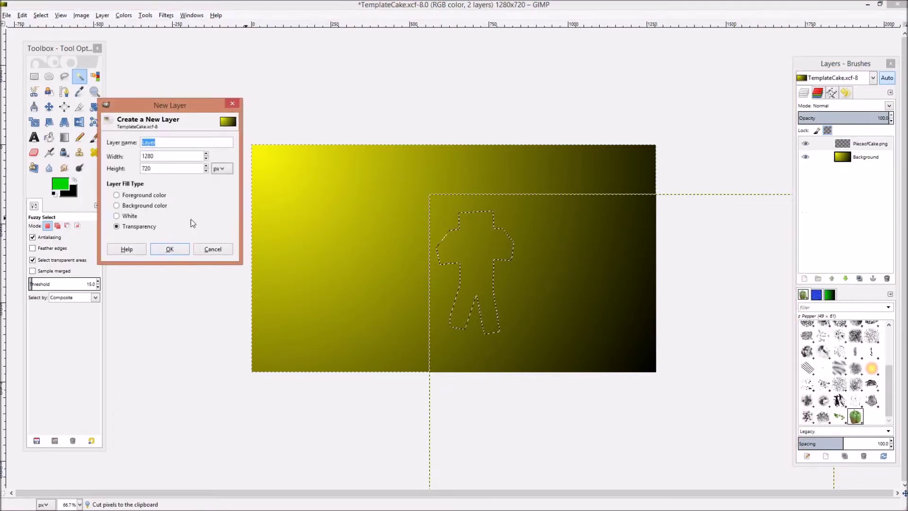
{"action": "left_click", "coordinate": [174, 248]}
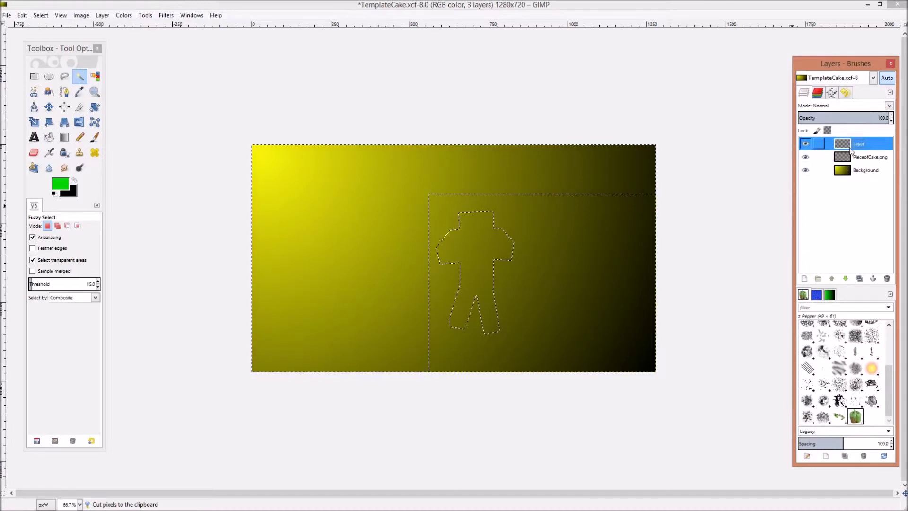
{"action": "key", "text": "ctrl+v"}
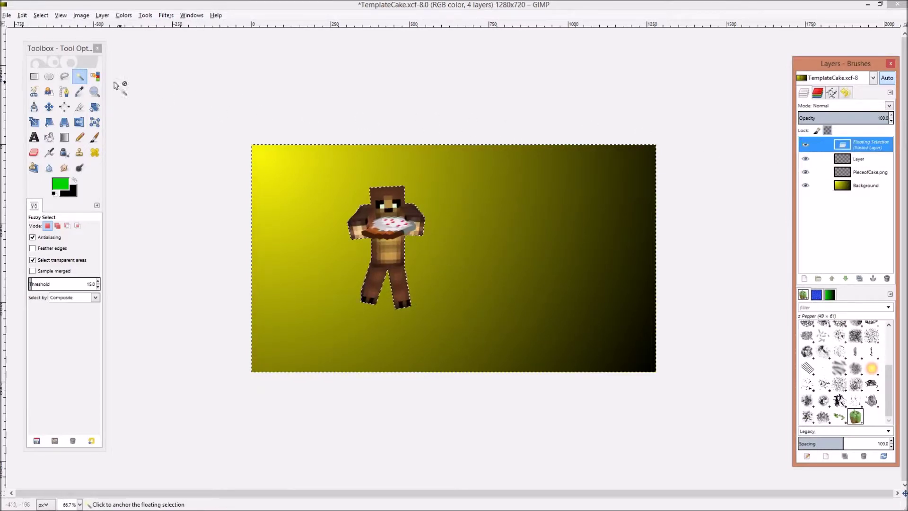
- Anchor the pasted bear to the new layer and delete the emptied PieceofCake.png layer
{"action": "left_click", "coordinate": [34, 76]}
{"action": "left_click", "coordinate": [183, 107]}
{"action": "right_click", "coordinate": [850, 164]}
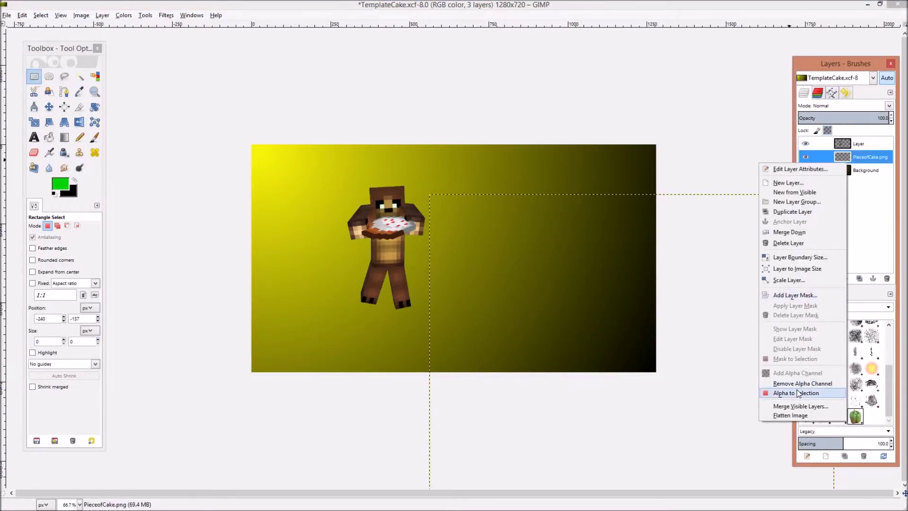
{"action": "left_click", "coordinate": [804, 243]}
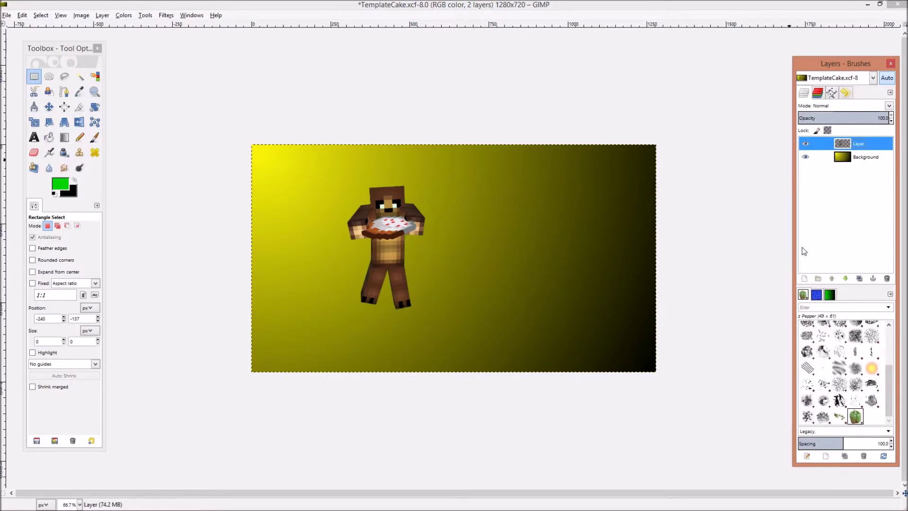
- Use the Move tool in Move the active layer mode to place the bear at the centre of the gradient background
{"action": "left_click", "coordinate": [49, 107]}
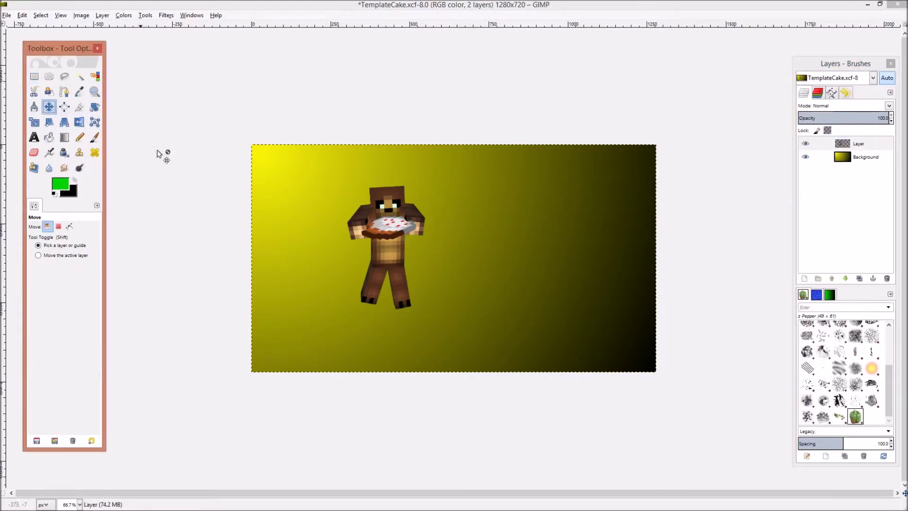
{"action": "left_click", "coordinate": [387, 222]}
{"action": "left_click_drag", "start_coordinate": [387, 223], "coordinate": [389, 216]}
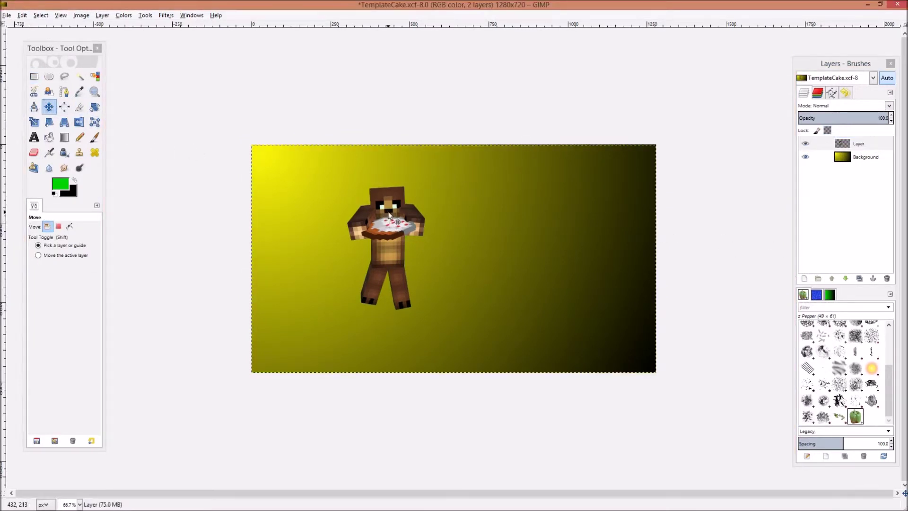
{"action": "mouse_move", "coordinate": [389, 199]}
{"action": "left_mouse_down"}
{"action": "mouse_move", "coordinate": [398, 197]}
{"action": "mouse_move", "coordinate": [387, 204]}
{"action": "left_mouse_up"}
{"action": "left_click", "coordinate": [819, 143]}
{"action": "key", "text": "ctrl+z"}
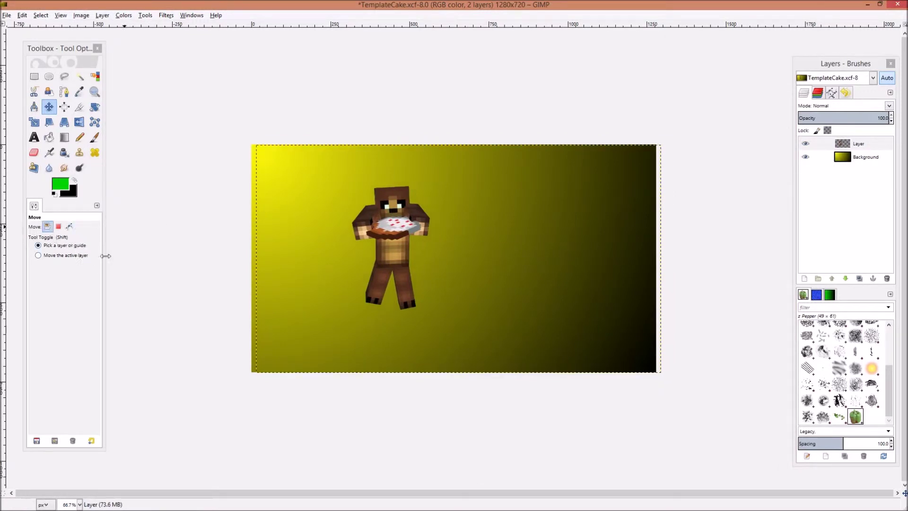
{"action": "left_click", "coordinate": [846, 145]}
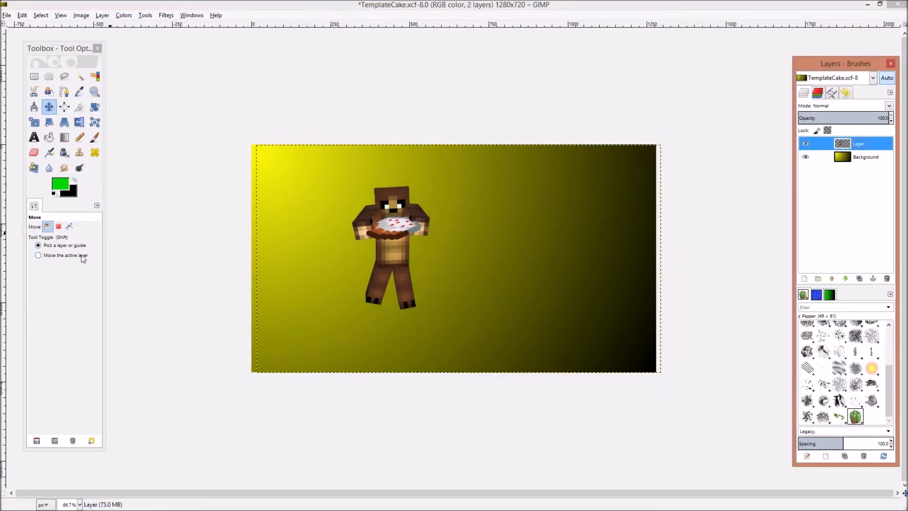
{"action": "left_click", "coordinate": [83, 257]}
{"action": "left_click_drag", "start_coordinate": [397, 205], "coordinate": [430, 211]}
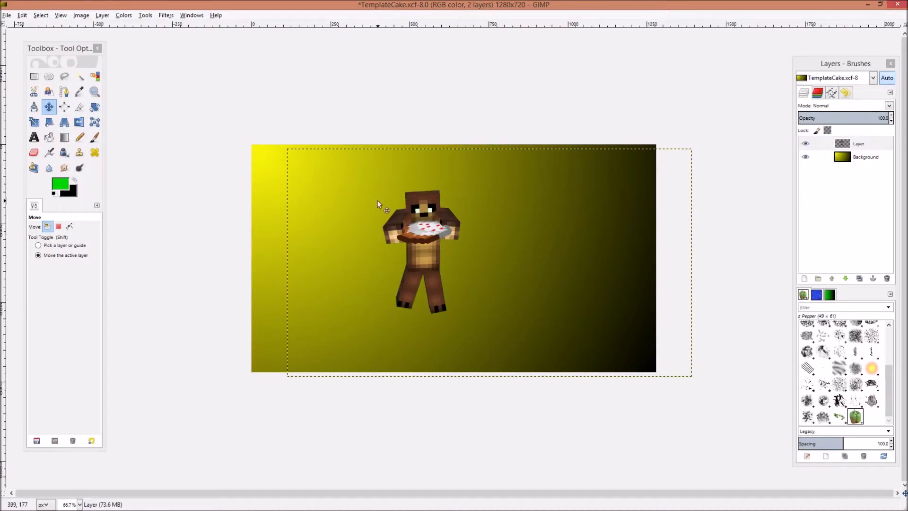
{"action": "left_click_drag", "start_coordinate": [411, 201], "coordinate": [444, 211]}
- Import 20140403Thumb1.png and 20140403Thumb2.png from the Green Screen Episodes folder as new layers
{"action": "left_click", "coordinate": [8, 15]}
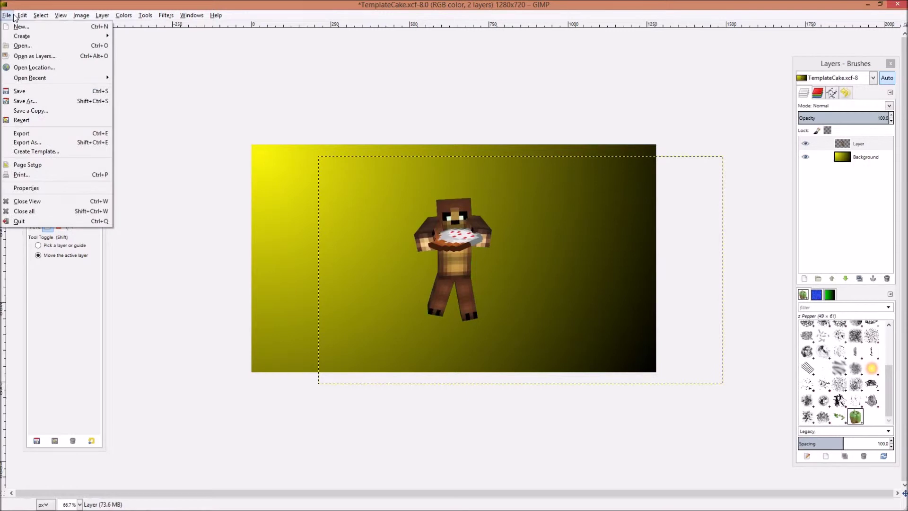
{"action": "left_click", "coordinate": [19, 56]}
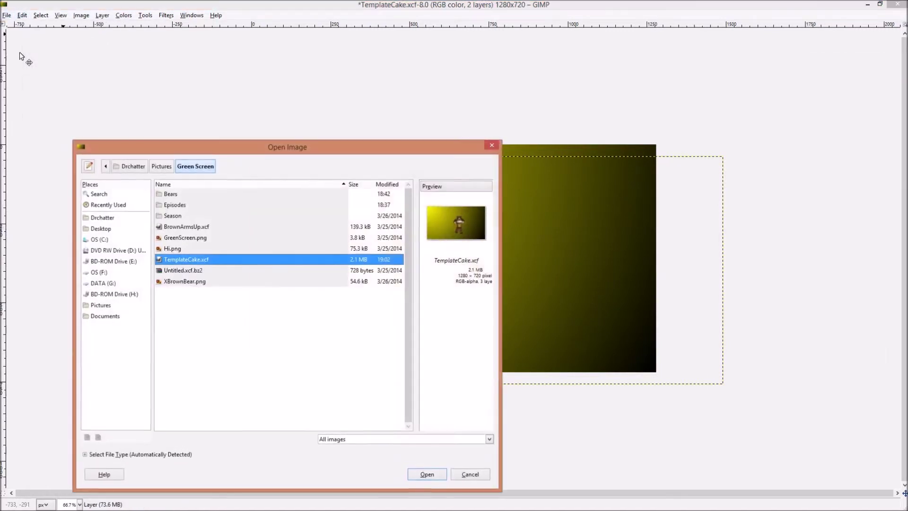
{"action": "double_click", "coordinate": [174, 195]}
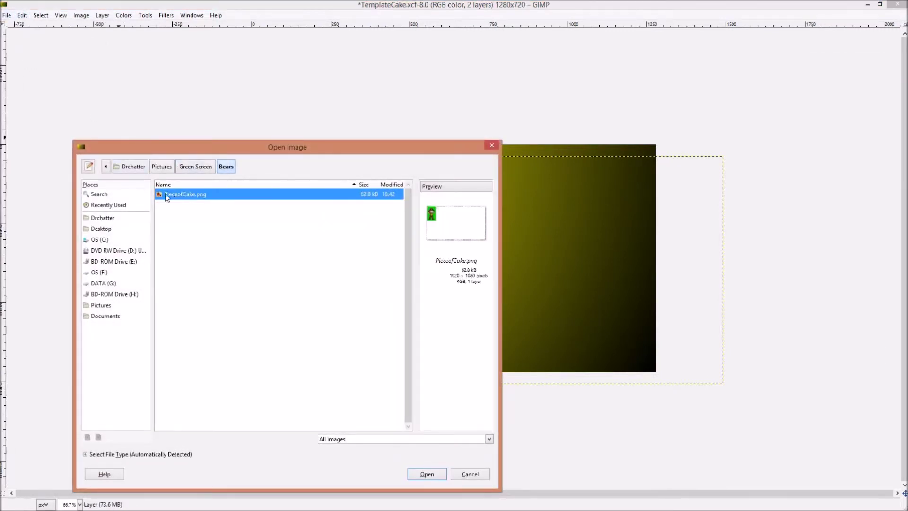
{"action": "left_click", "coordinate": [188, 168]}
{"action": "double_click", "coordinate": [187, 206]}
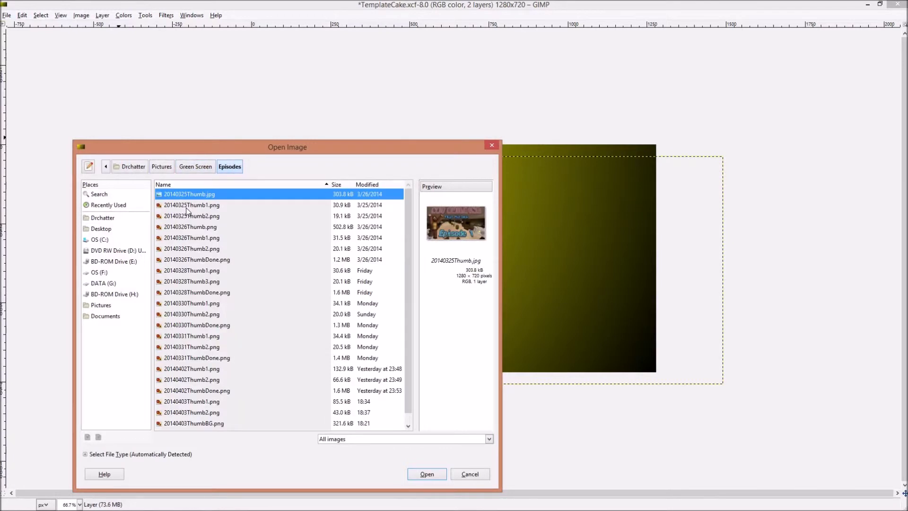
{"action": "scroll", "coordinate": [298, 310], "scroll_direction": "down", "scroll_amount": 1}
{"action": "left_click", "coordinate": [222, 403]}
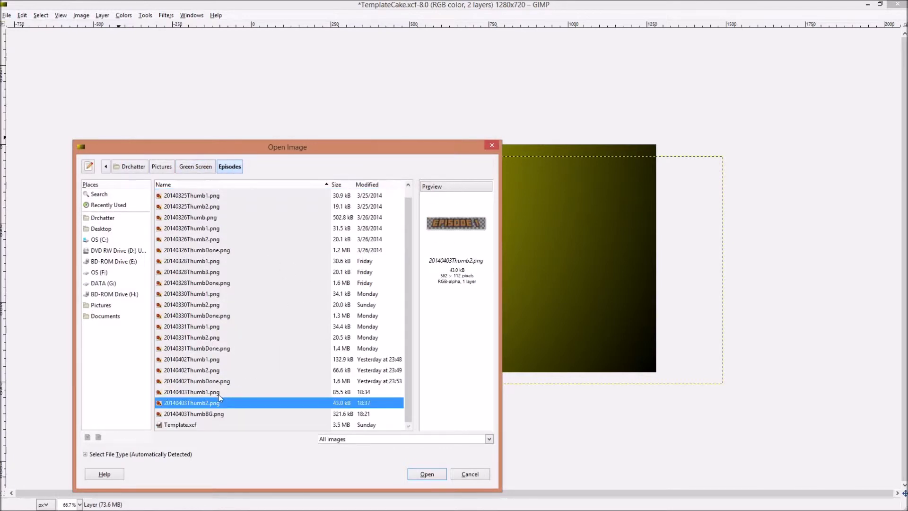
{"action": "left_click", "coordinate": [219, 394], "text": "shift"}
{"action": "left_click", "coordinate": [425, 474]}
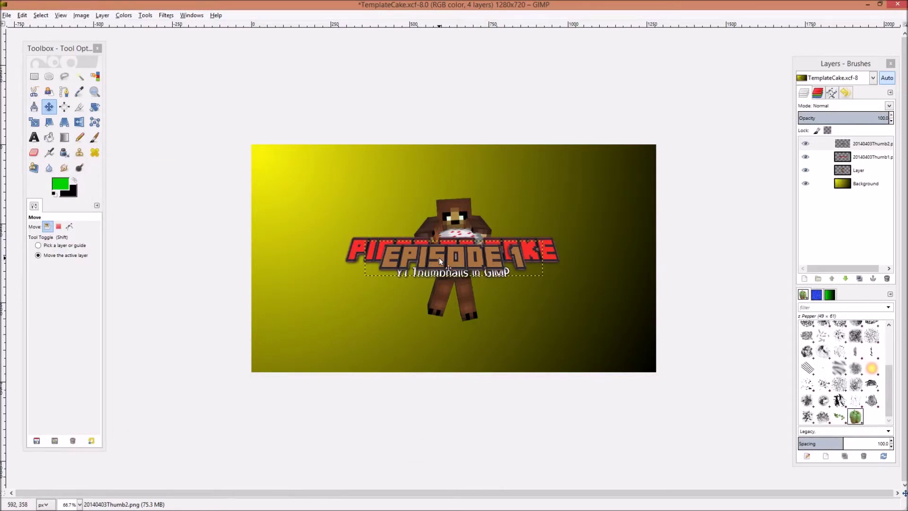
- Move the EPISODE 1 logo below the bear and the PIECE OF CAKE title above its head
{"action": "left_click_drag", "start_coordinate": [439, 258], "coordinate": [444, 342]}
{"action": "mouse_move", "coordinate": [518, 246]}
{"action": "left_mouse_down"}
{"action": "mouse_move", "coordinate": [513, 189]}
{"action": "mouse_move", "coordinate": [509, 258]}
{"action": "mouse_move", "coordinate": [514, 243]}
{"action": "left_mouse_up"}
{"action": "left_click", "coordinate": [820, 156]}
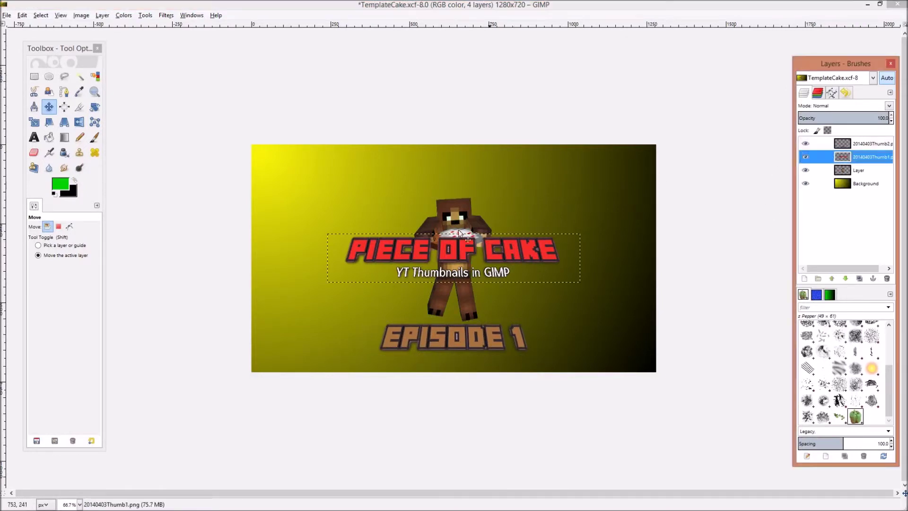
{"action": "left_click_drag", "start_coordinate": [481, 281], "coordinate": [487, 199]}
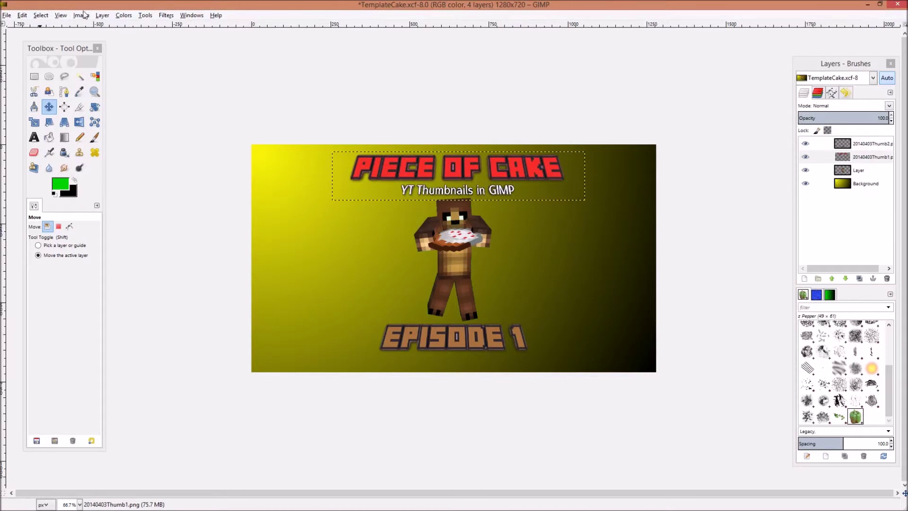
- Scale the PIECE OF CAKE title layer to 1500 px wide and centre it along the canvas's upper edge
{"action": "left_click", "coordinate": [100, 16]}
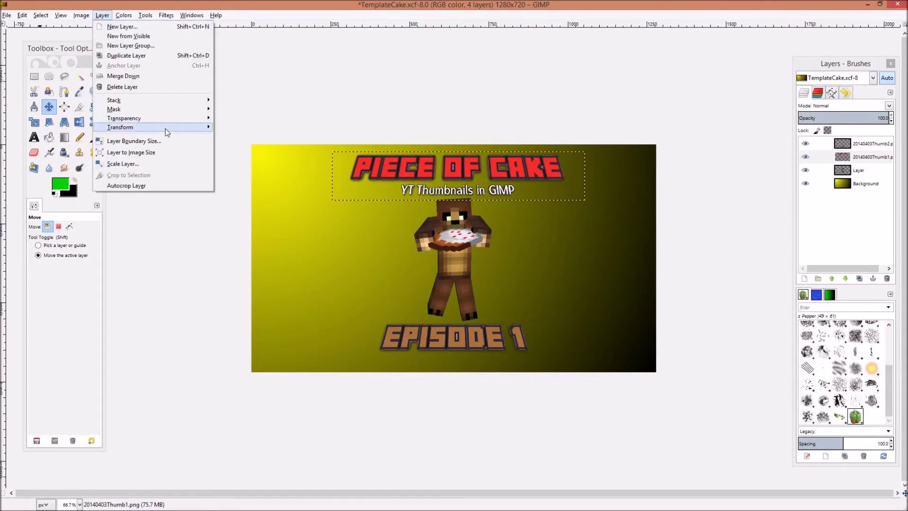
{"action": "left_click", "coordinate": [166, 165]}
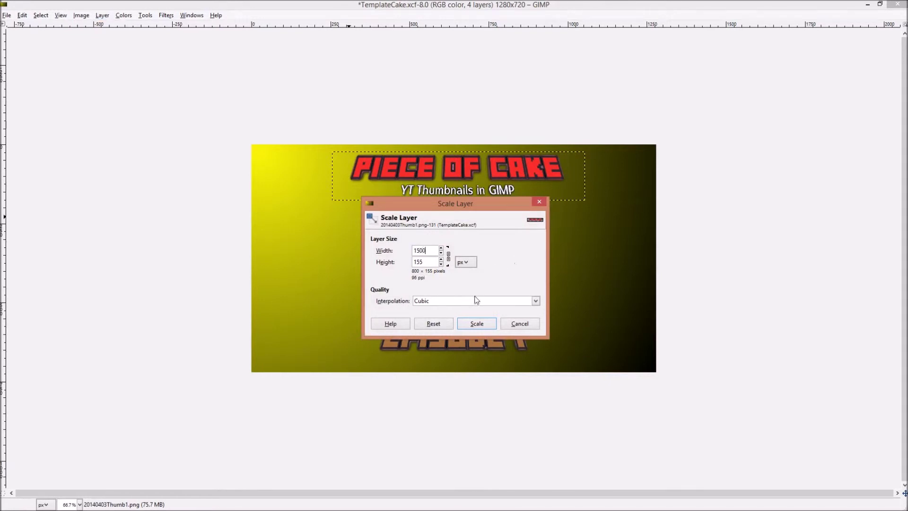
{"action": "left_click", "coordinate": [487, 326]}
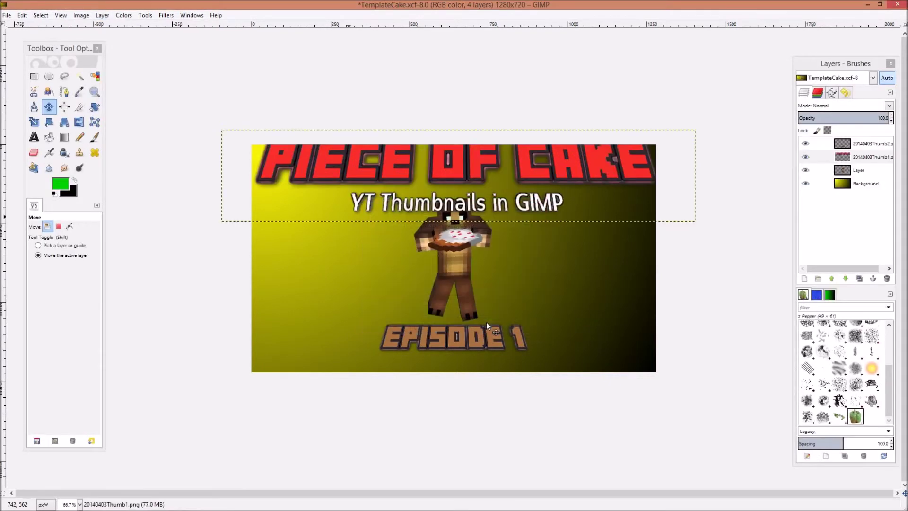
{"action": "left_click_drag", "start_coordinate": [475, 173], "coordinate": [471, 187]}
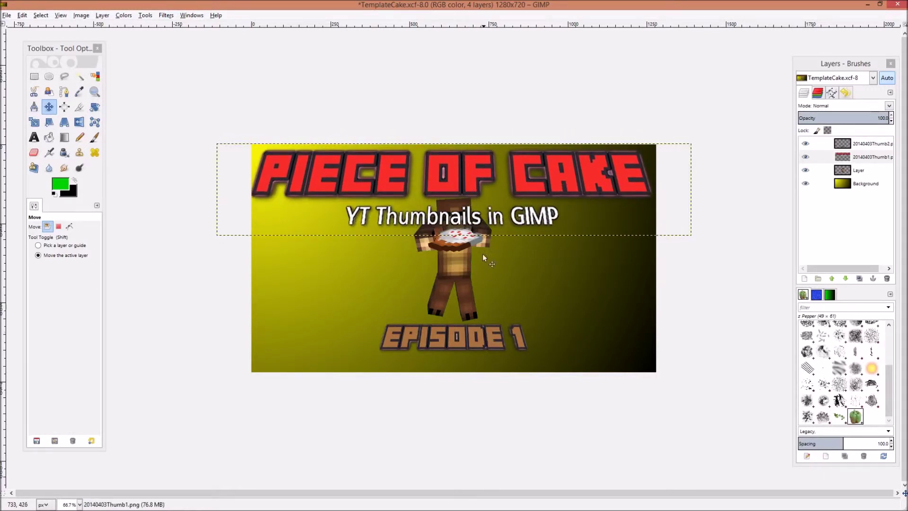
{"action": "left_click_drag", "start_coordinate": [505, 181], "coordinate": [514, 182]}
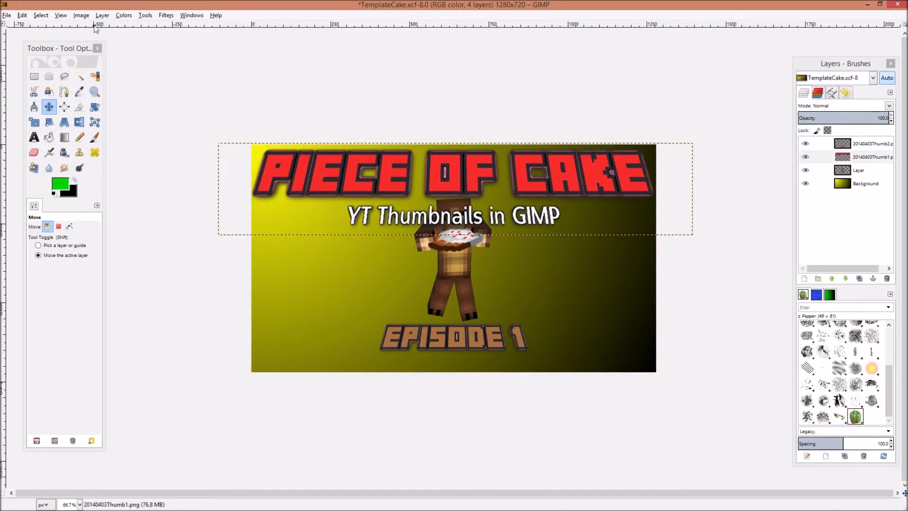
- Rescale the PIECE OF CAKE title layer to a width of 1450 px
{"action": "left_click", "coordinate": [103, 15]}
{"action": "left_click", "coordinate": [114, 162]}
{"action": "type", "text": "1450"}
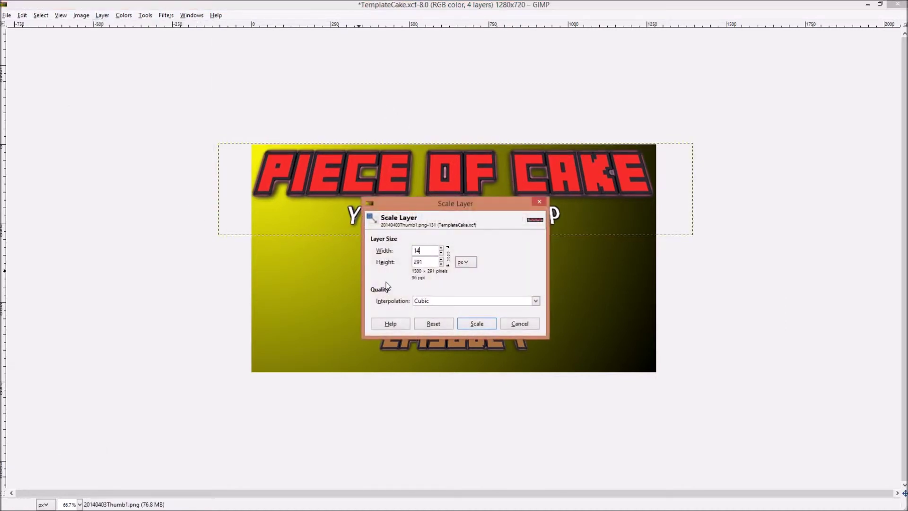
{"action": "left_click", "coordinate": [476, 324]}
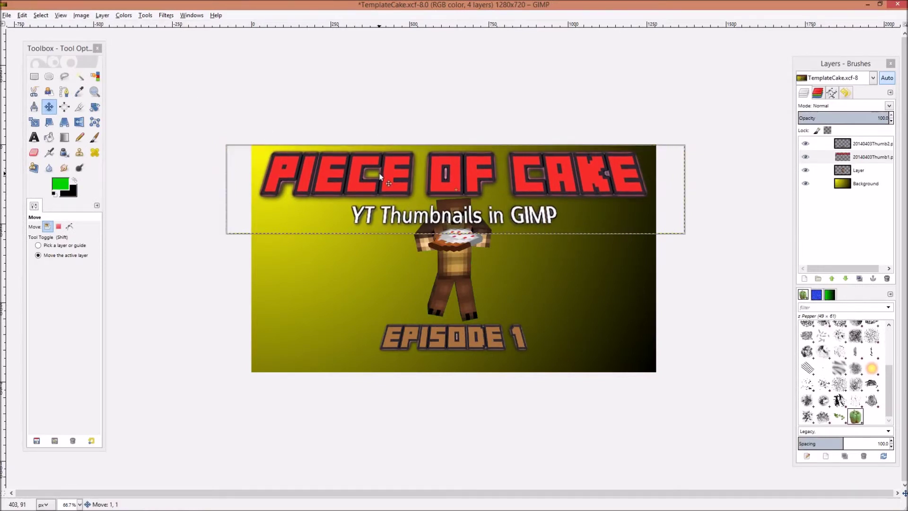
- Scale the EPISODE 1 logo layer (20140403Thumb2.png) to a width of 1000 px
{"action": "left_click", "coordinate": [818, 143]}
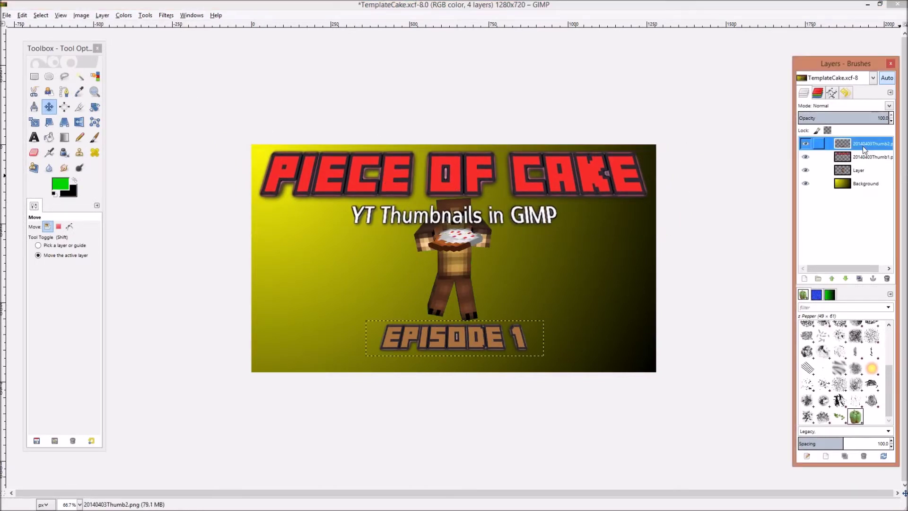
{"action": "left_click", "coordinate": [98, 17]}
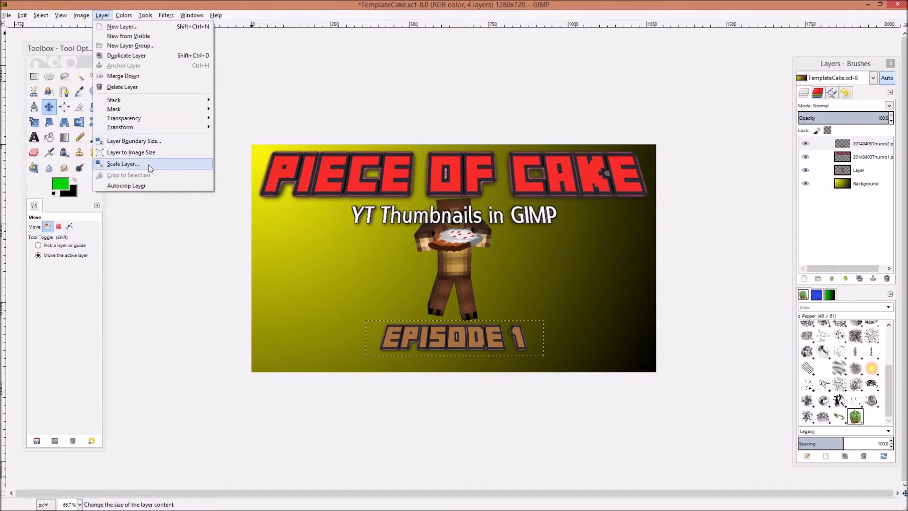
{"action": "left_click", "coordinate": [148, 164]}
{"action": "type", "text": "1000"}
{"action": "left_click", "coordinate": [478, 325]}
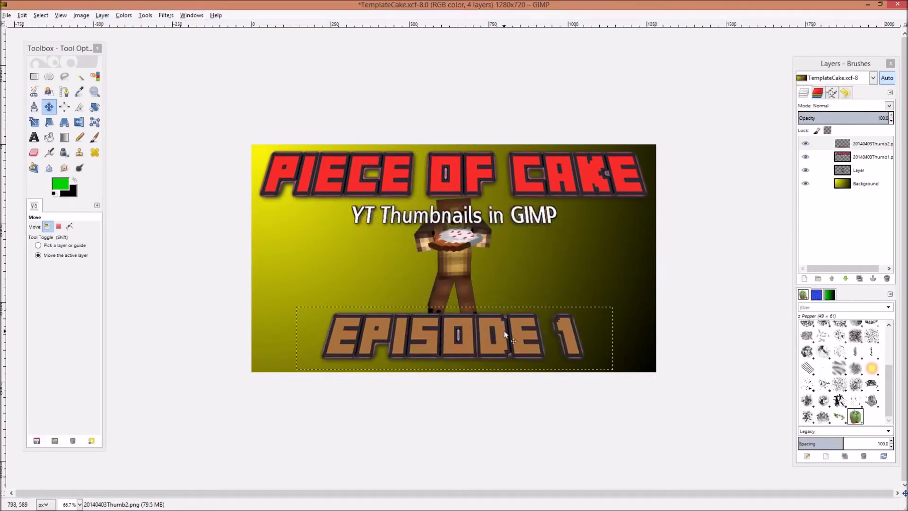
- Scale the bear layer to 2500 px wide and move the bear to the centre between the two logos
{"action": "left_click", "coordinate": [517, 228], "text": "shift"}
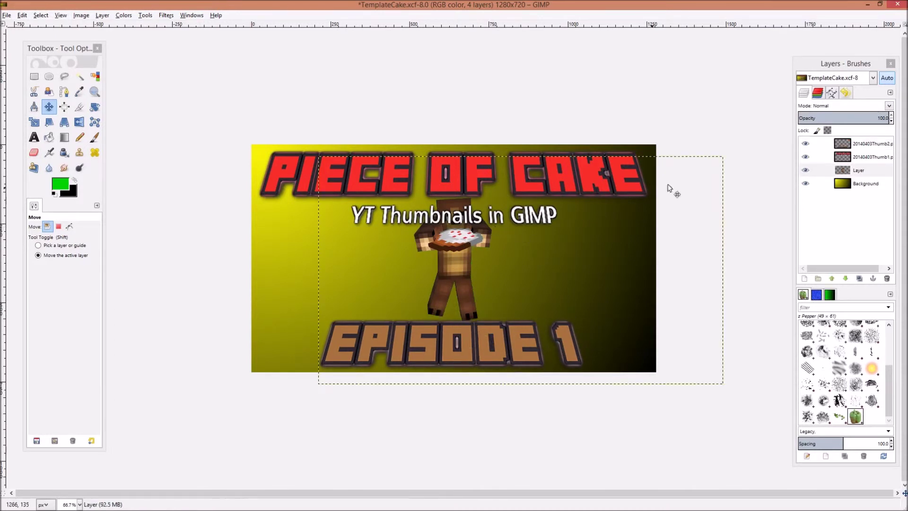
{"action": "left_click", "coordinate": [102, 15]}
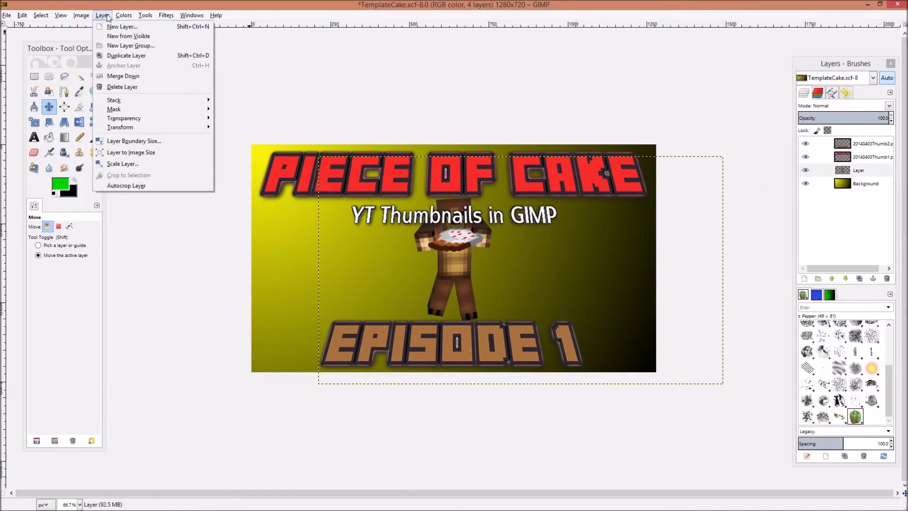
{"action": "left_click", "coordinate": [138, 166]}
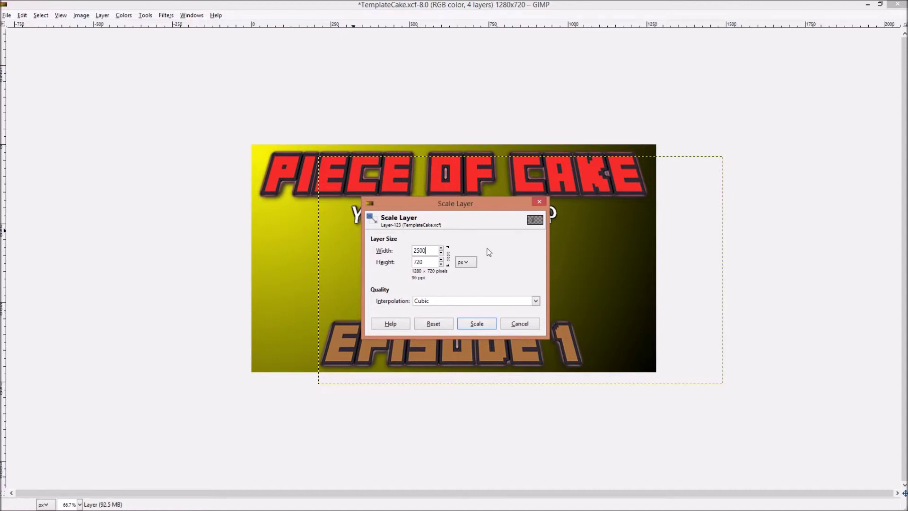
{"action": "left_click", "coordinate": [483, 324]}
{"action": "left_click_drag", "start_coordinate": [409, 242], "coordinate": [469, 330]}
- Rescale the bear layer to 2300 px wide and centre the bear again under the YT Thumbnails in GIMP subtitle
{"action": "left_click", "coordinate": [102, 15]}
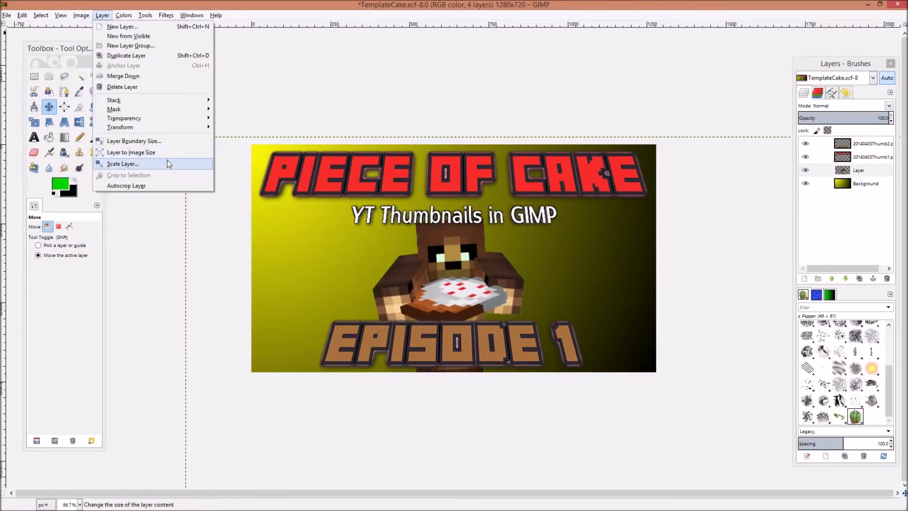
{"action": "left_click", "coordinate": [166, 160]}
{"action": "type", "text": "2300"}
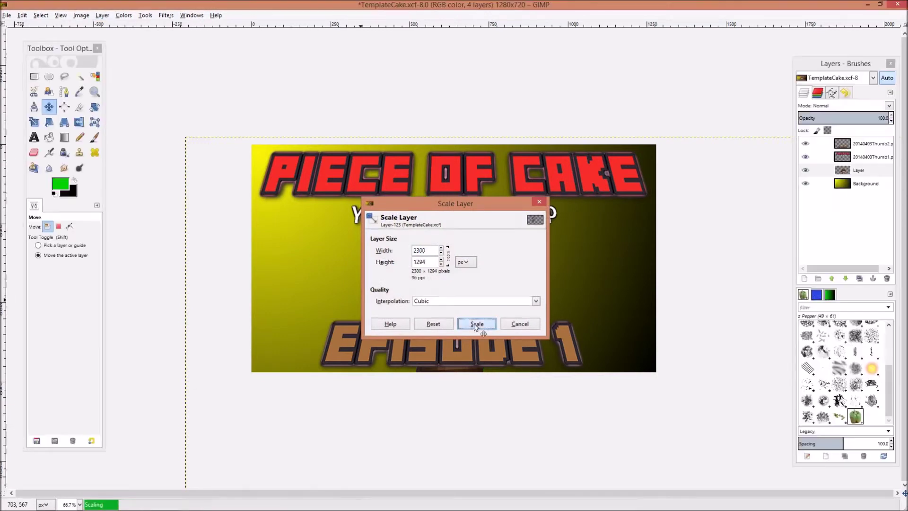
{"action": "left_click", "coordinate": [476, 324]}
{"action": "left_click_drag", "start_coordinate": [463, 293], "coordinate": [450, 285]}
- Erase the green fringe around the bear's outline with the Eraser tool
{"action": "key", "text": "1"}
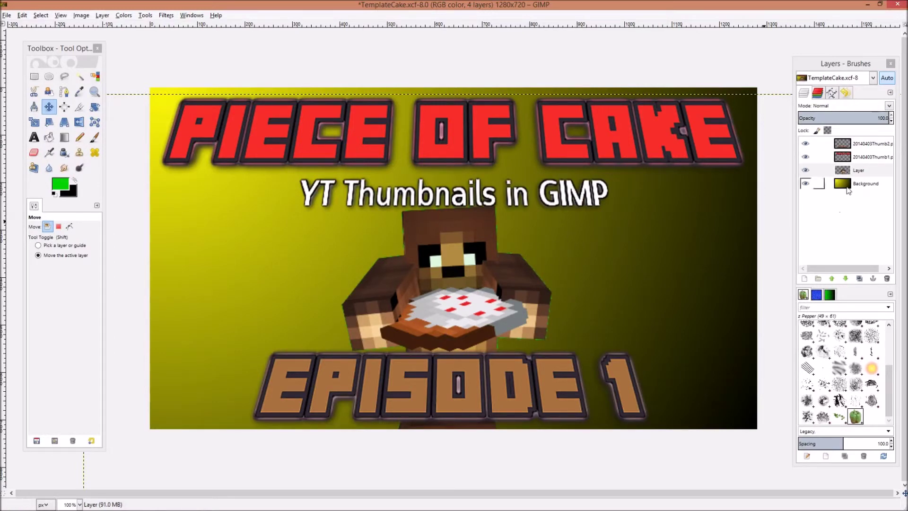
{"action": "key", "text": "ctrl"}
{"action": "scroll", "coordinate": [518, 287], "scroll_direction": "up", "scroll_amount": 3}
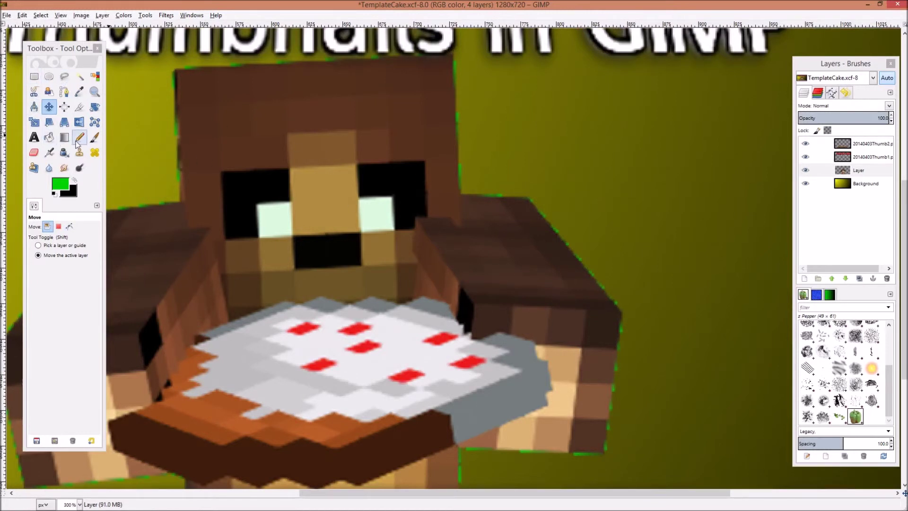
{"action": "left_click", "coordinate": [34, 152]}
{"action": "left_click", "coordinate": [471, 173]}
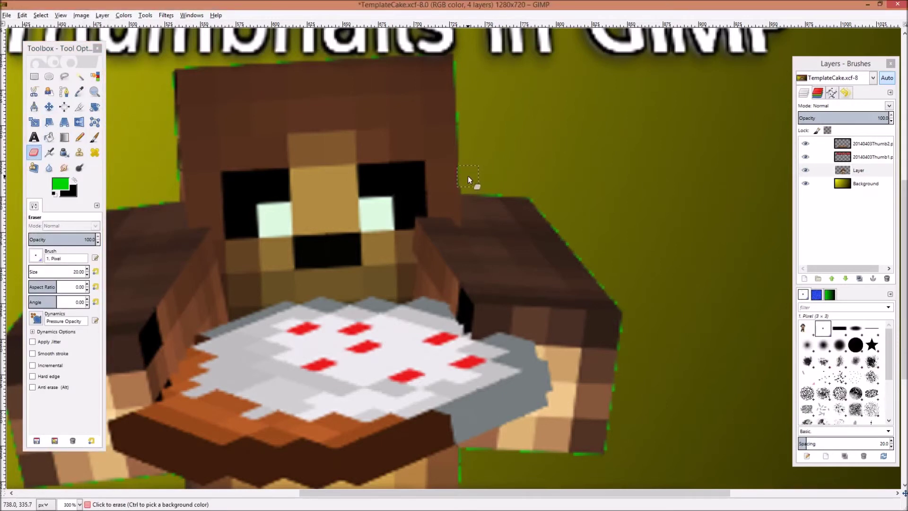
{"action": "key", "text": "1"}
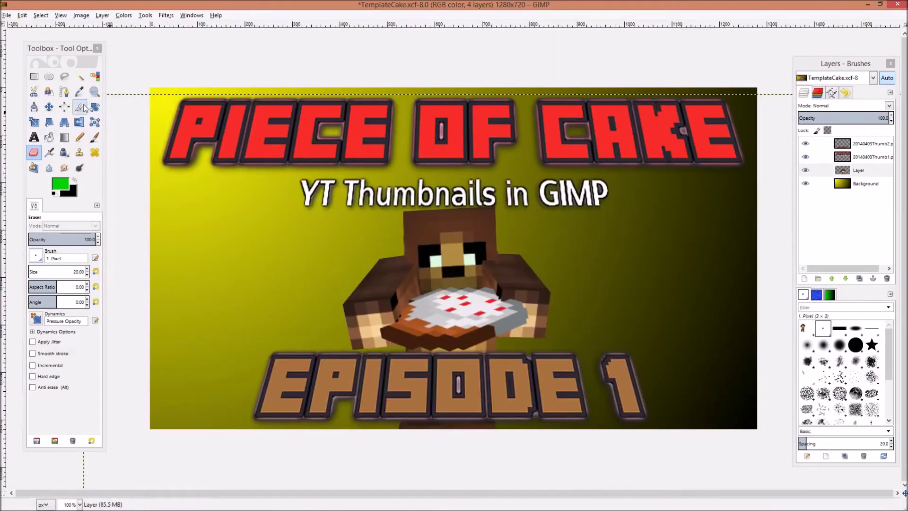
- Start exporting the thumbnail as an image and choose the Green Screen Episodes folder as the destination
{"action": "left_click", "coordinate": [9, 15]}
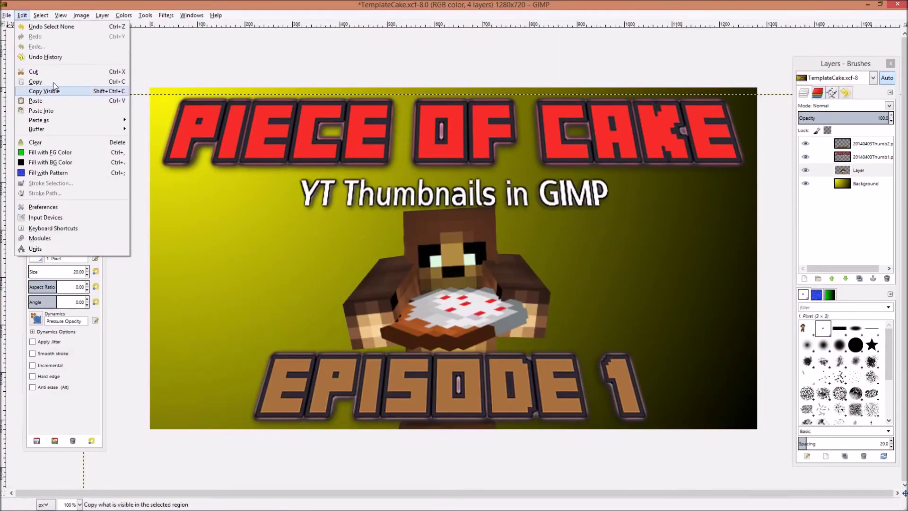
{"action": "left_click", "coordinate": [29, 142]}
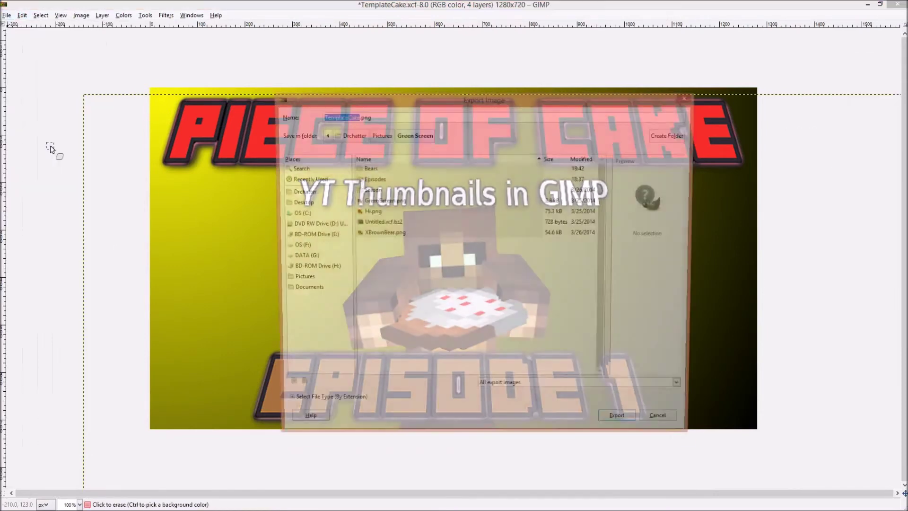
{"action": "double_click", "coordinate": [376, 168]}
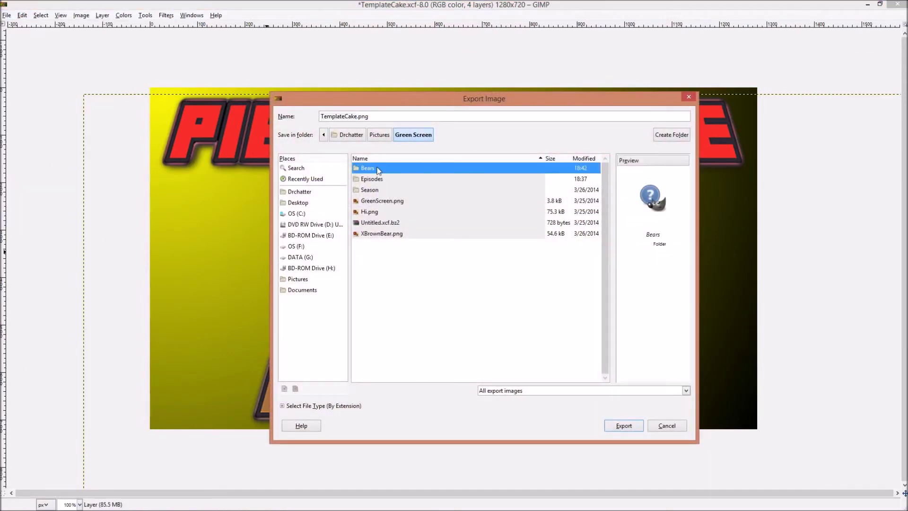
{"action": "left_click", "coordinate": [380, 168]}
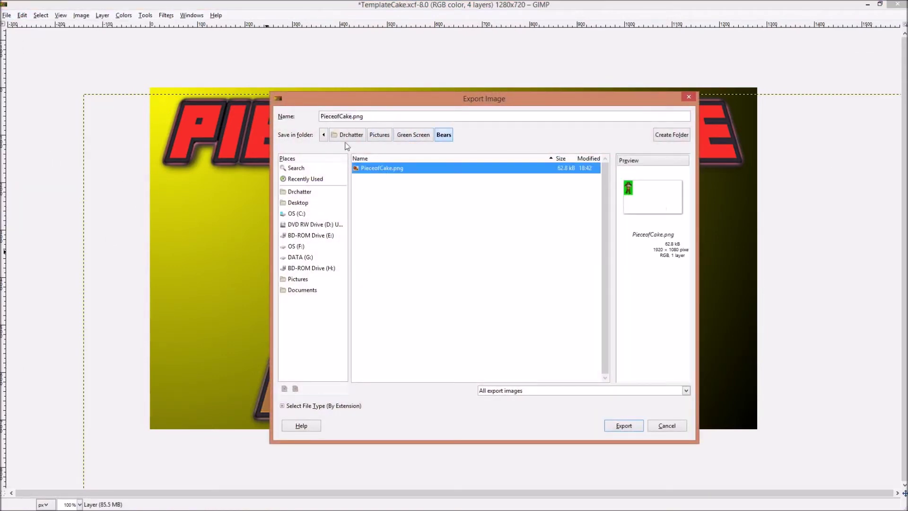
{"action": "left_click", "coordinate": [403, 136]}
{"action": "double_click", "coordinate": [381, 179]}
{"action": "scroll", "coordinate": [441, 362], "scroll_direction": "down", "scroll_amount": 2}
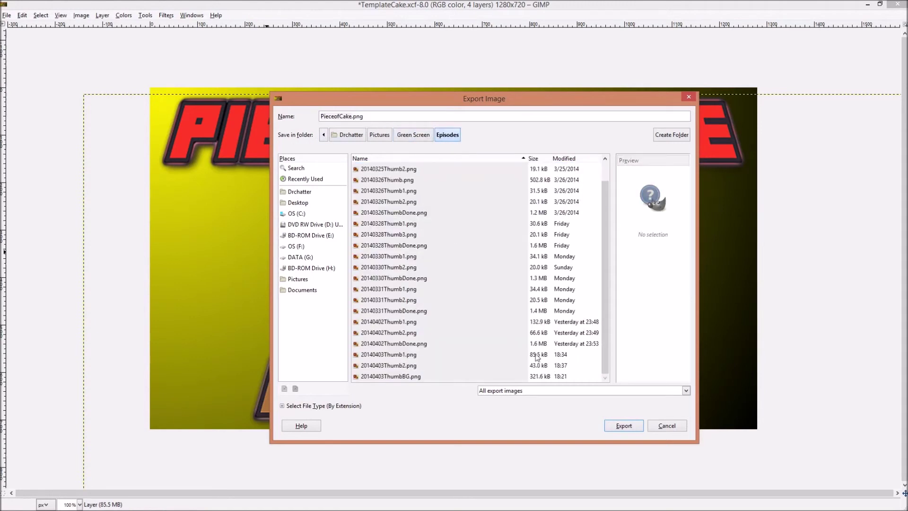
- Name the export file 20140403ThumbDone.png, basing it on the existing 20140403ThumbBG.png name
{"action": "left_click", "coordinate": [418, 376]}
{"action": "left_click", "coordinate": [355, 116]}
{"action": "left_click_drag", "start_coordinate": [370, 116], "coordinate": [343, 116]}
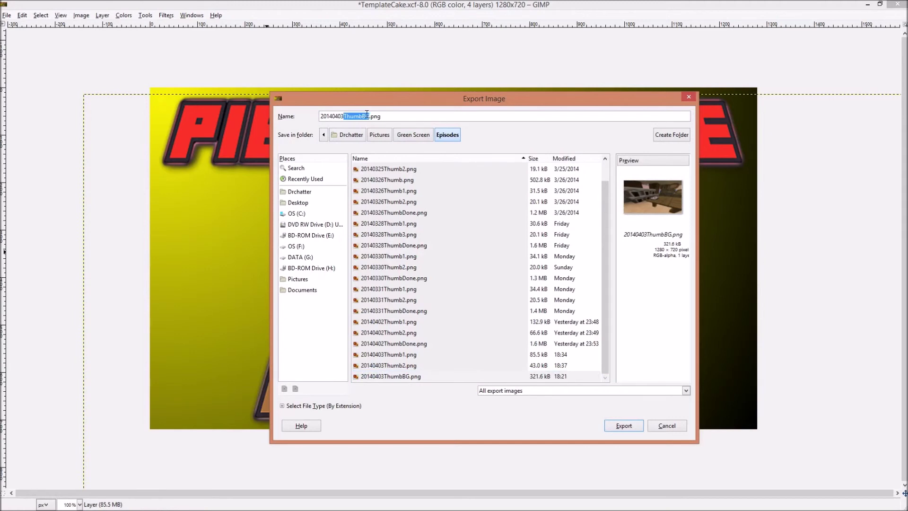
{"action": "left_click", "coordinate": [365, 116]}
{"action": "key", "text": "BackSpace"}
{"action": "key", "text": "Delete"}
{"action": "type", "text": "Done"}
- Export the PNG at compression level 9 with Adam7 interlacing, Save gamma and Save layer offset enabled
{"action": "left_click", "coordinate": [627, 429]}
{"action": "left_click", "coordinate": [443, 198]}
{"action": "left_click", "coordinate": [424, 237]}
{"action": "left_click", "coordinate": [423, 225]}
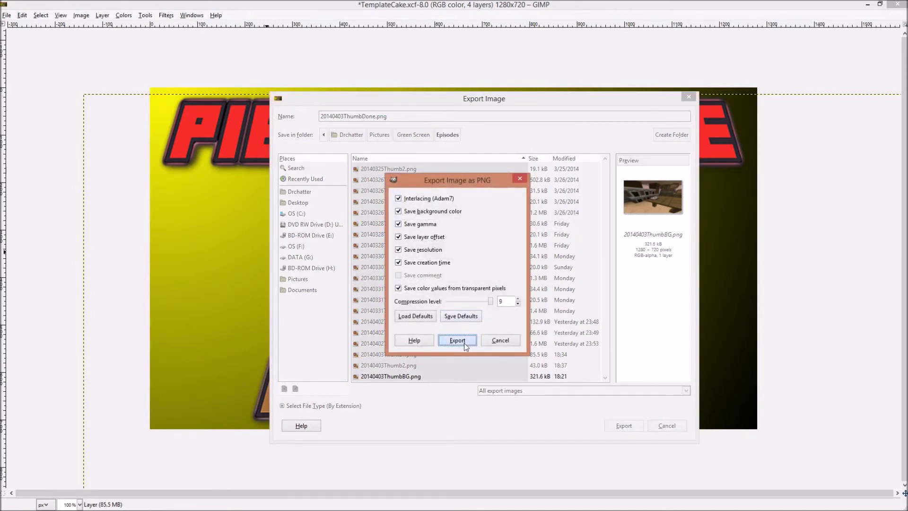
{"action": "left_click", "coordinate": [464, 343]}
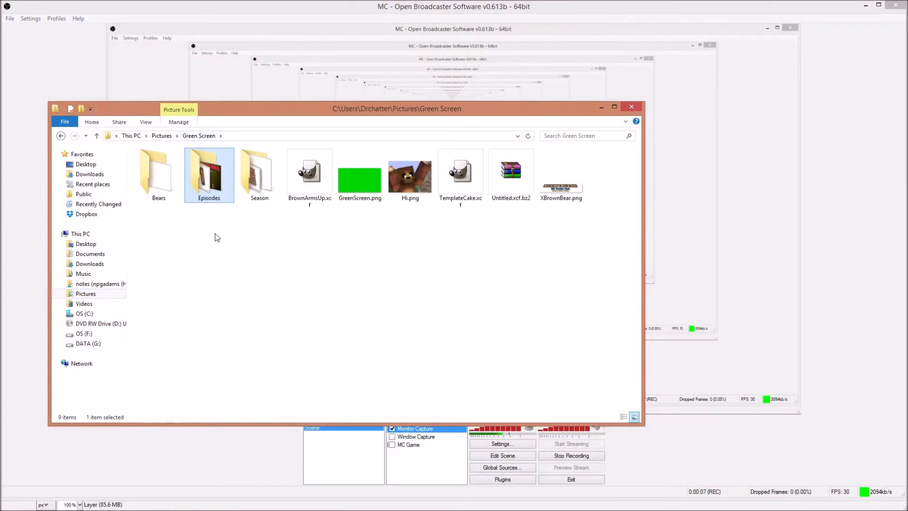
- Open the exported 20140403ThumbDone.png from the Episodes folder to check the finished thumbnail
{"action": "double_click", "coordinate": [207, 187]}
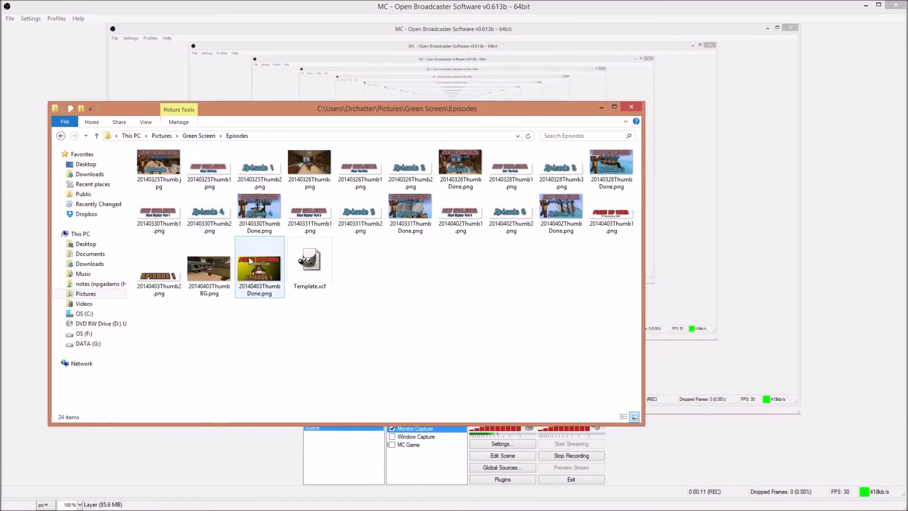
{"action": "double_click", "coordinate": [250, 268]}
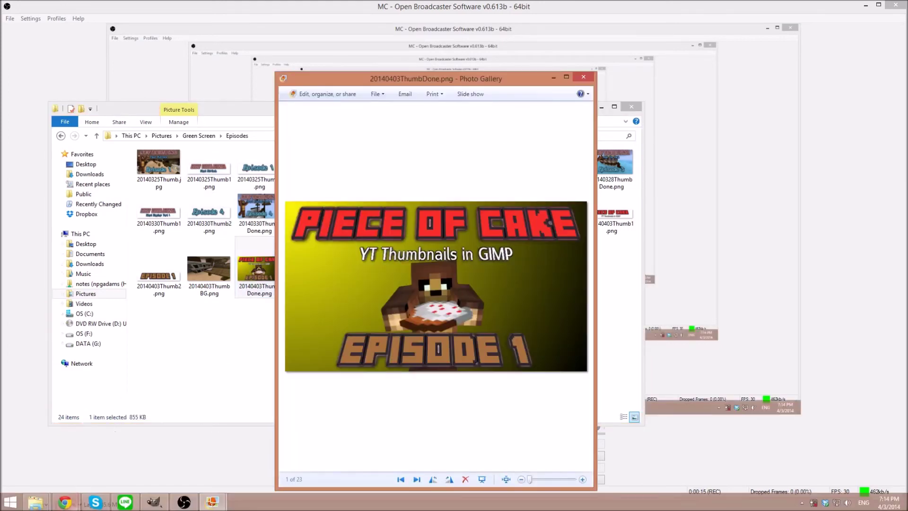
- Switch to Chrome to review the Set Building episode thumbnails in the YouTube channel's feed, and return to the thumbnail in GIMP
{"action": "mouse_move", "coordinate": [65, 501]}
{"action": "left_click", "coordinate": [58, 476]}
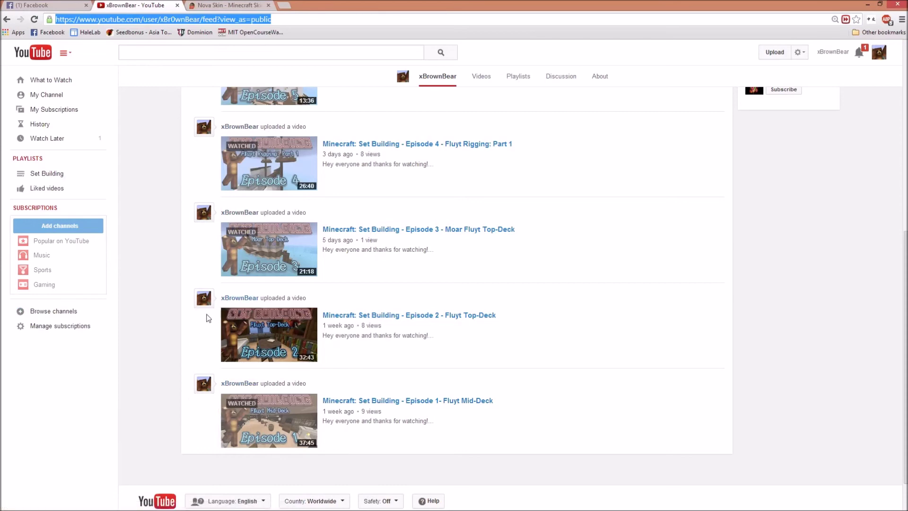
{"action": "scroll", "coordinate": [254, 339], "scroll_direction": "up", "scroll_amount": 4}
{"action": "scroll", "coordinate": [254, 338], "scroll_direction": "up", "scroll_amount": 2}
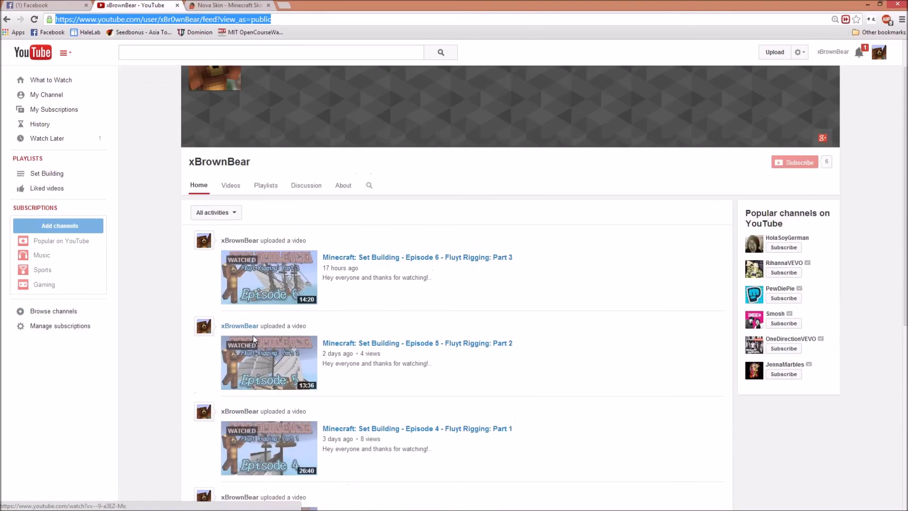
{"action": "scroll", "coordinate": [236, 413], "scroll_direction": "down", "scroll_amount": 6}
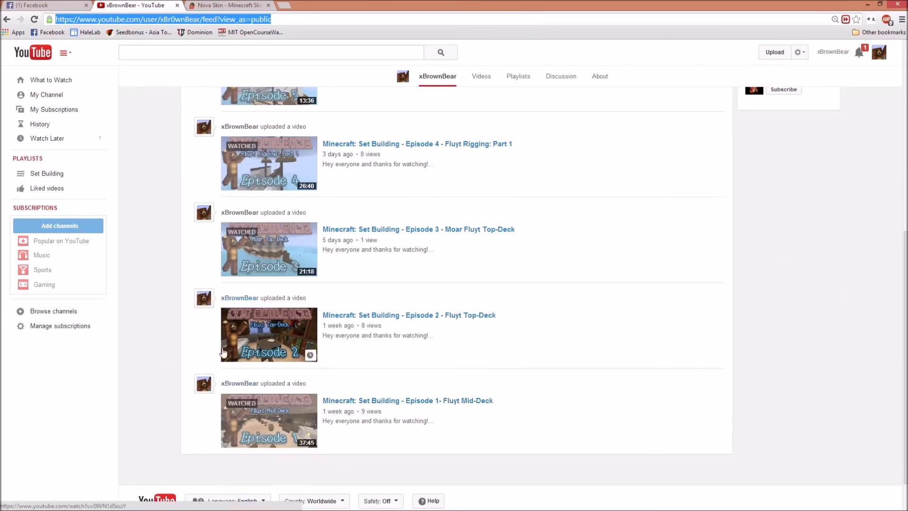
{"action": "mouse_move", "coordinate": [202, 508]}
{"action": "left_click", "coordinate": [151, 502]}
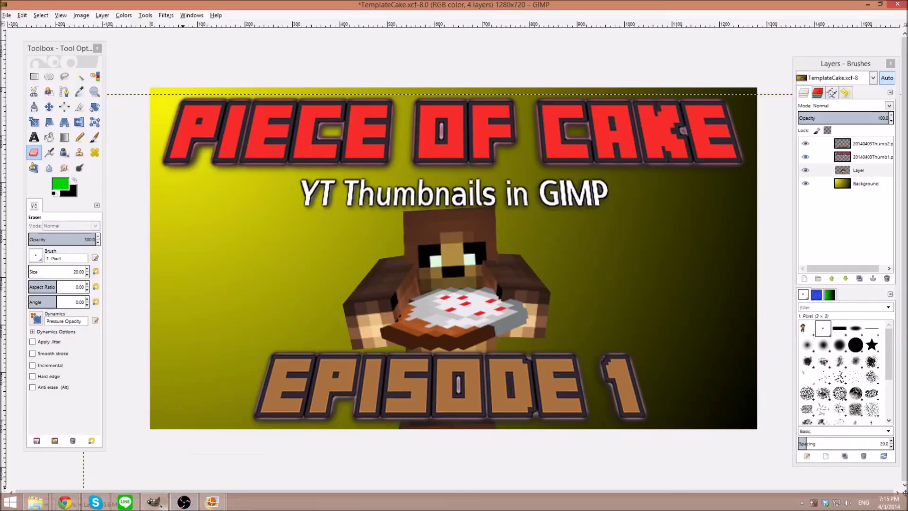